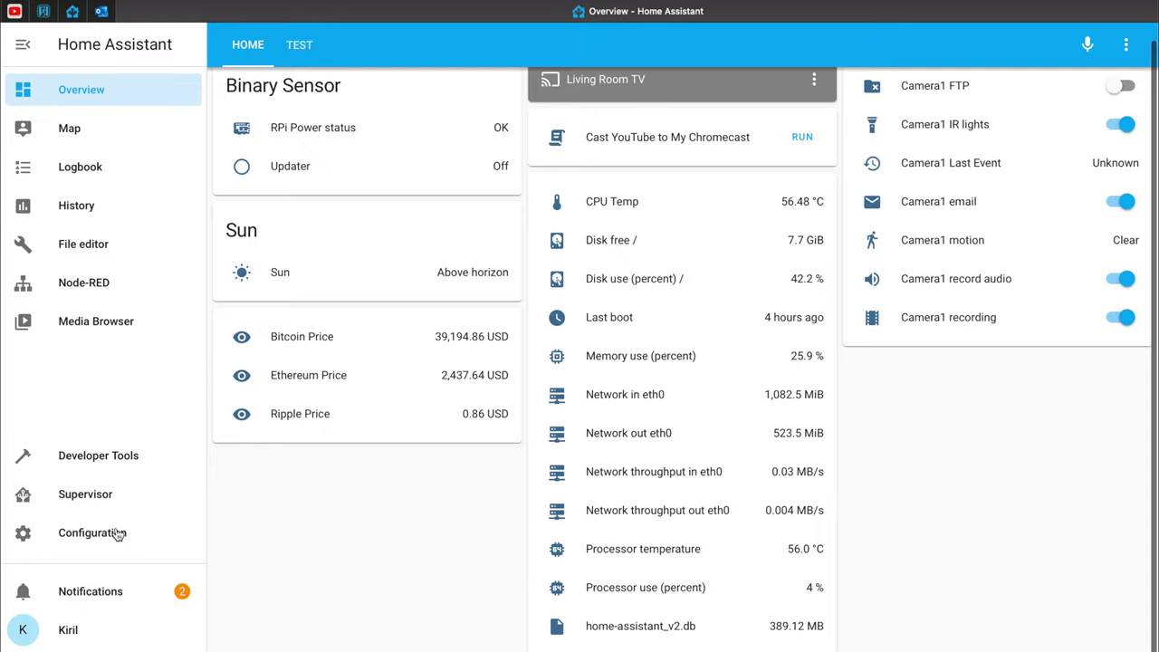
- Add a Hyperion integration at host 10.0.2.178, port 19444, detecting First LED Hardware instance
left_click(92, 533)
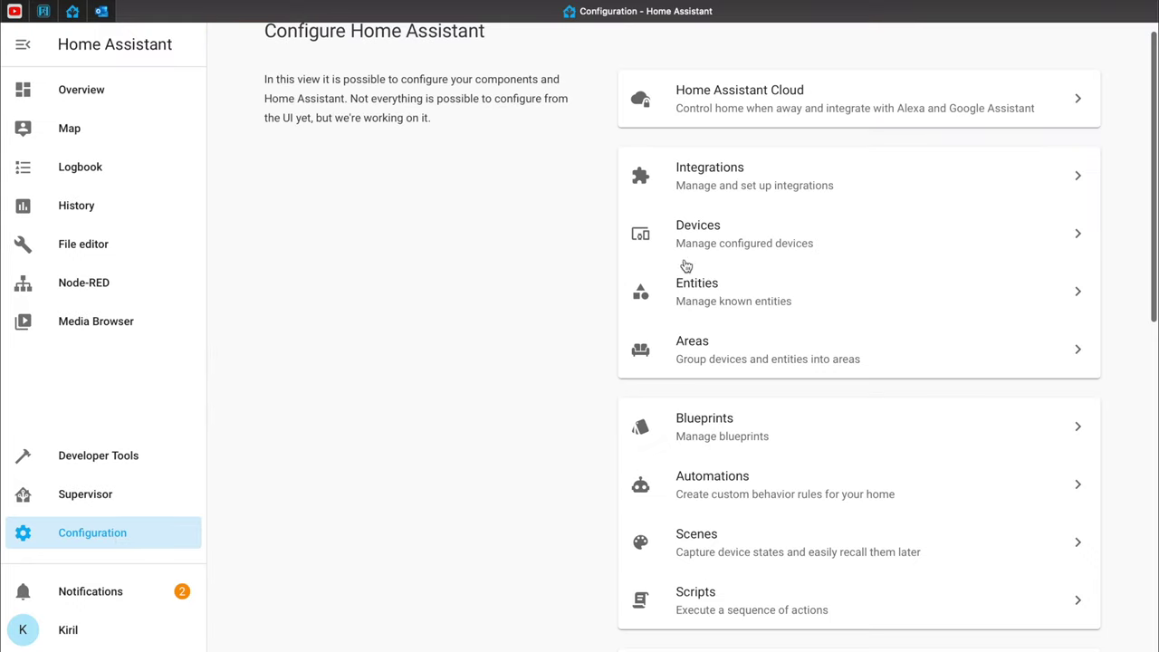
left_click(718, 187)
left_click(1076, 628)
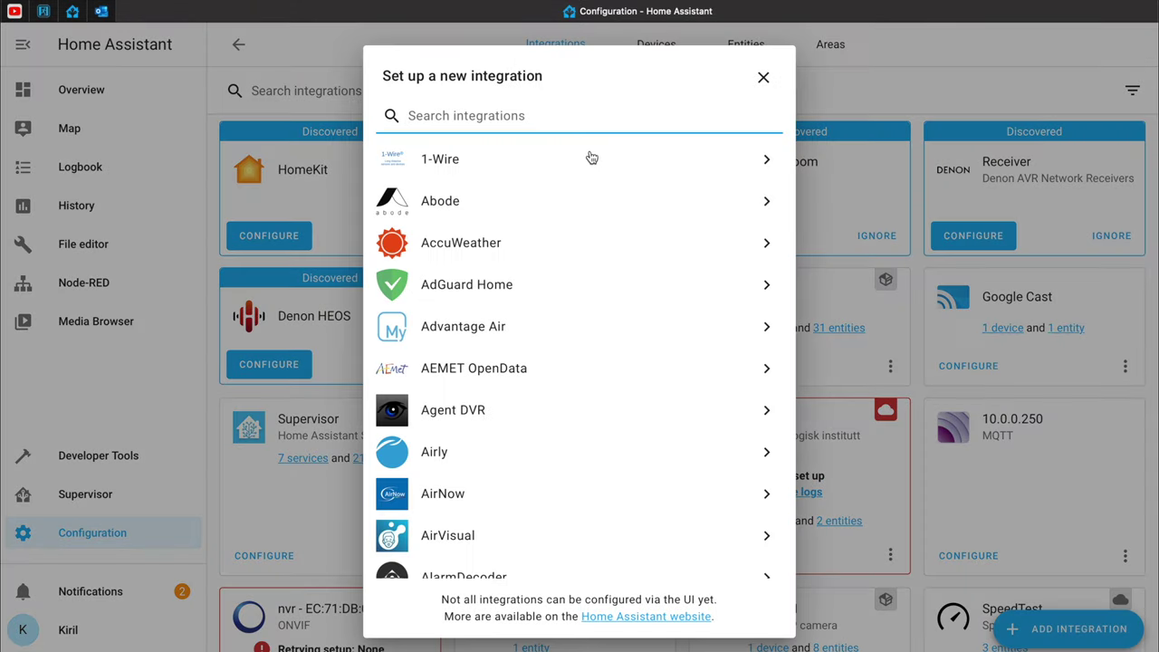
type("hy")
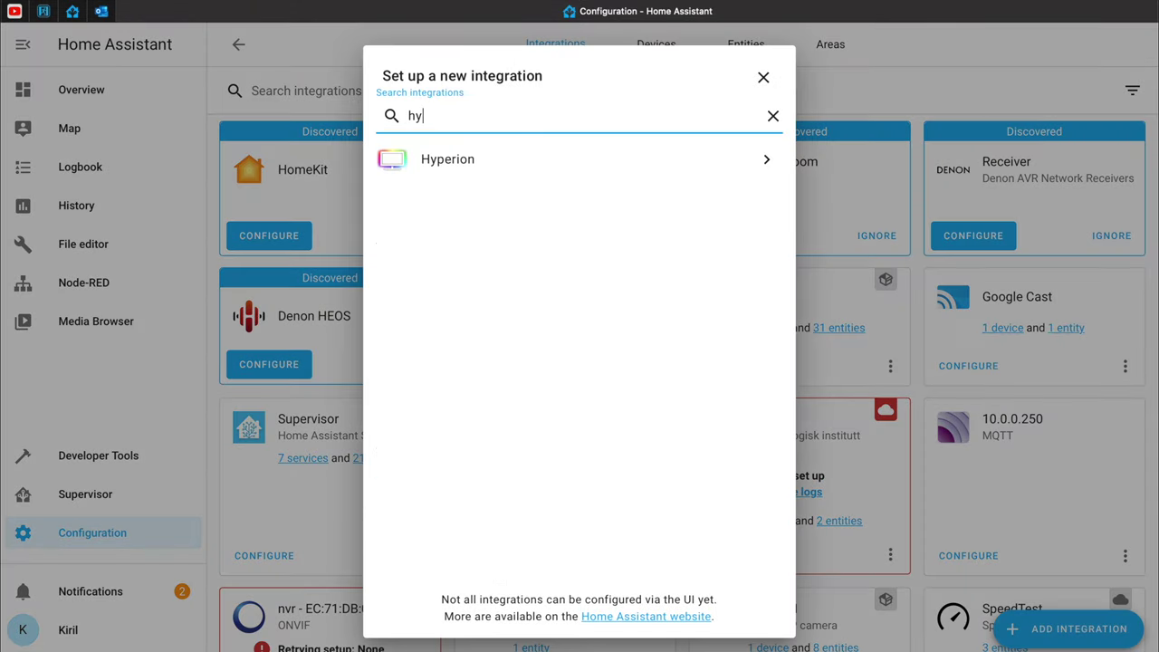
left_click(469, 169)
left_click(509, 334)
type("10.0.")
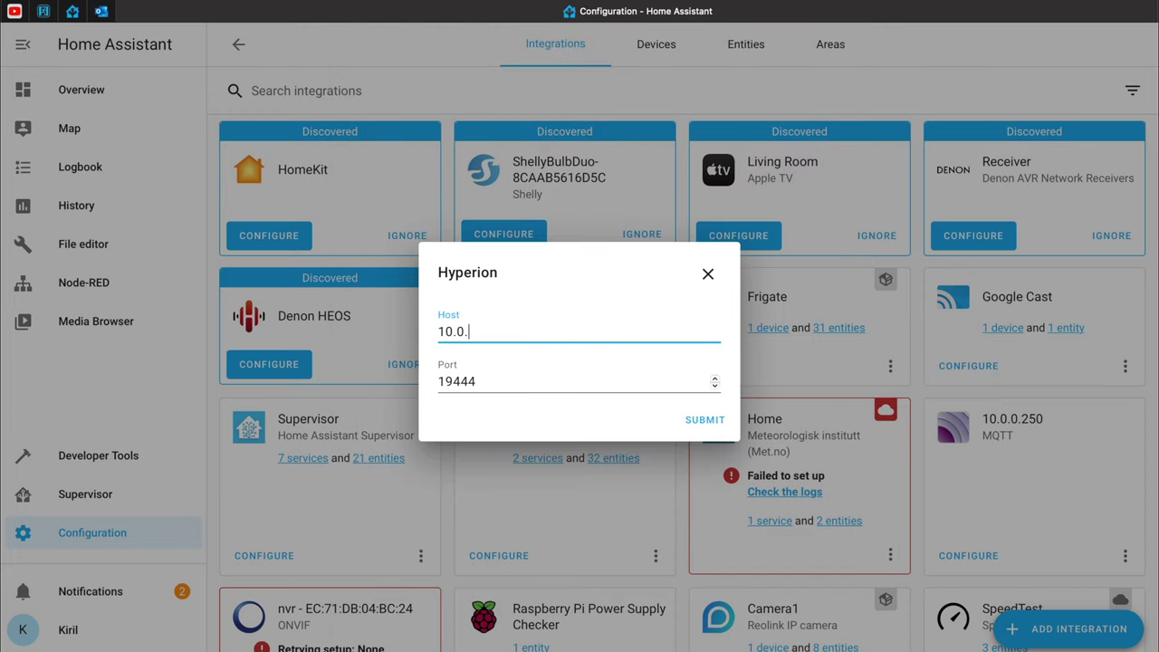
key("Return")
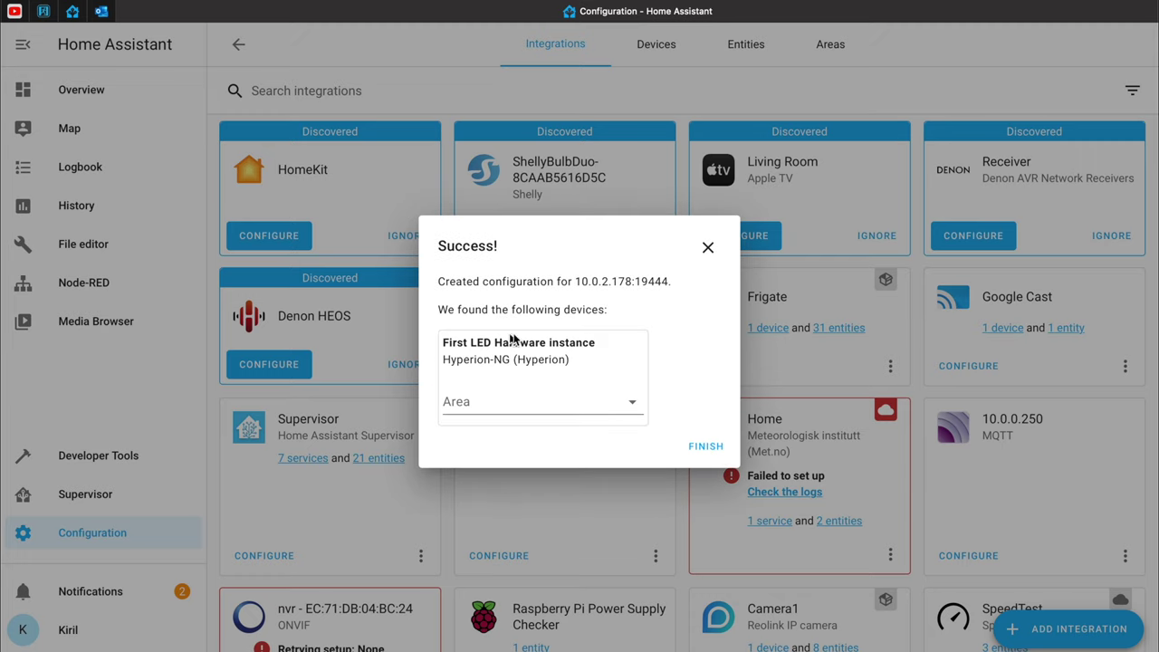
left_click(706, 447)
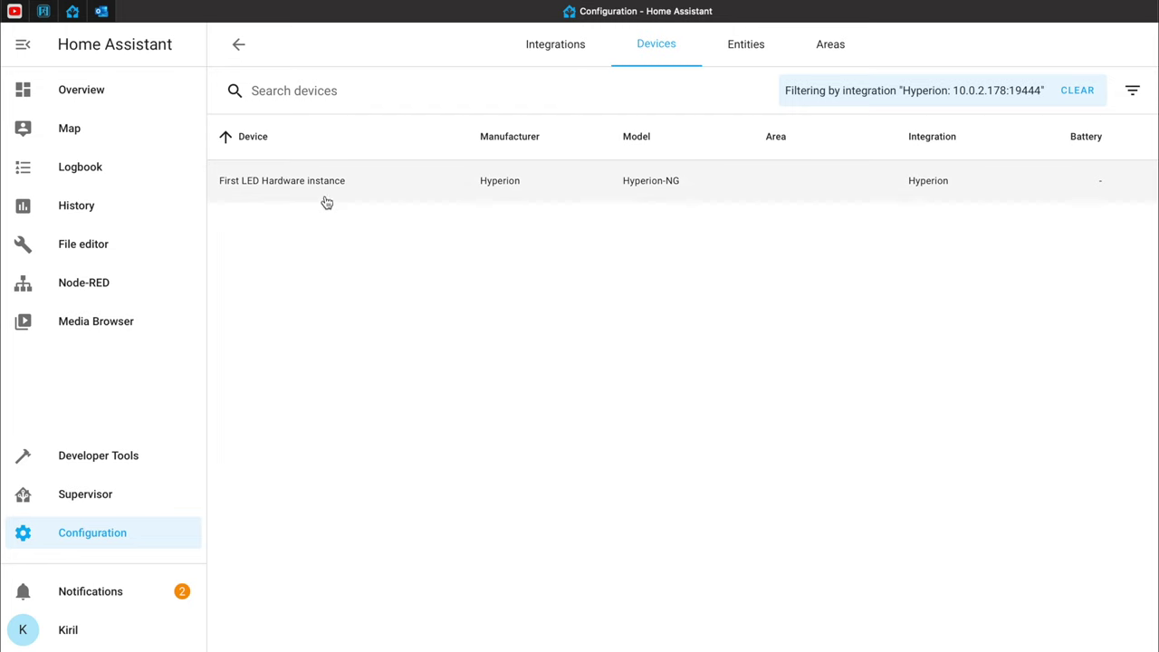
- Add the First LED Hardware instance light card to the Home dashboard view
left_click(333, 186)
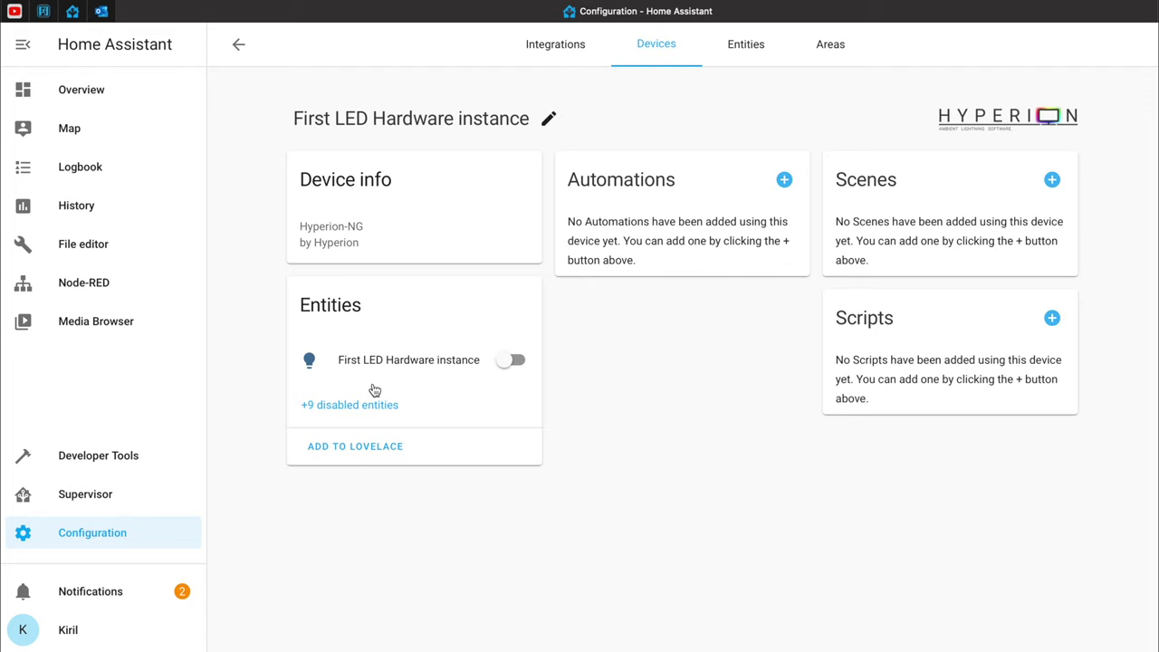
left_click(371, 446)
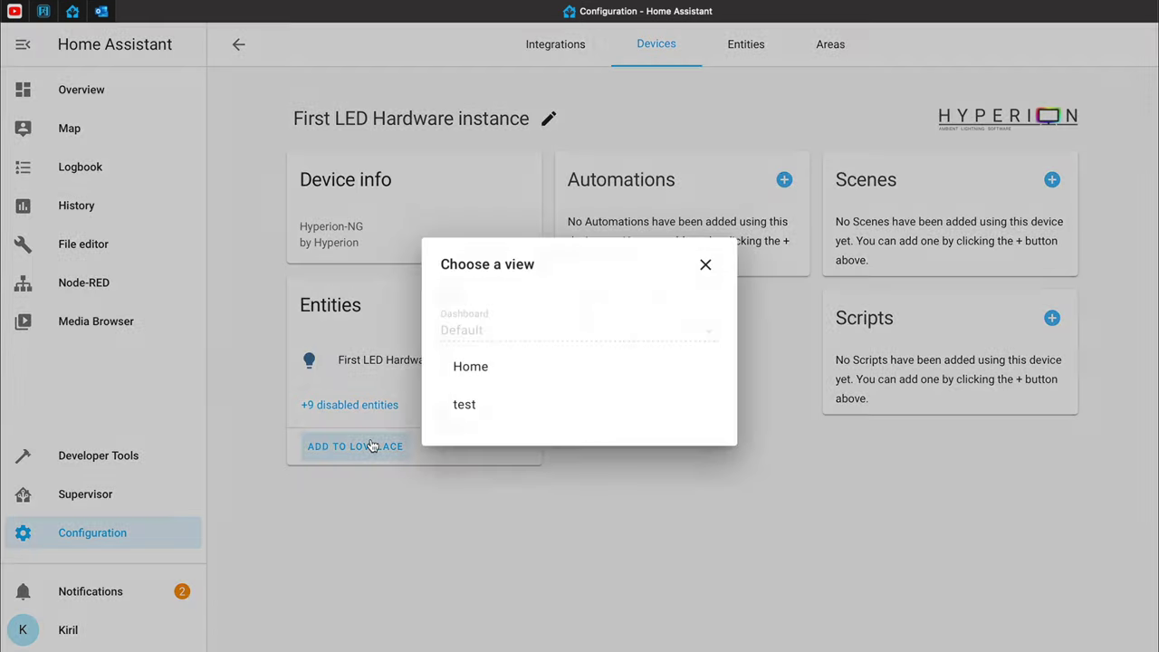
left_click(469, 366)
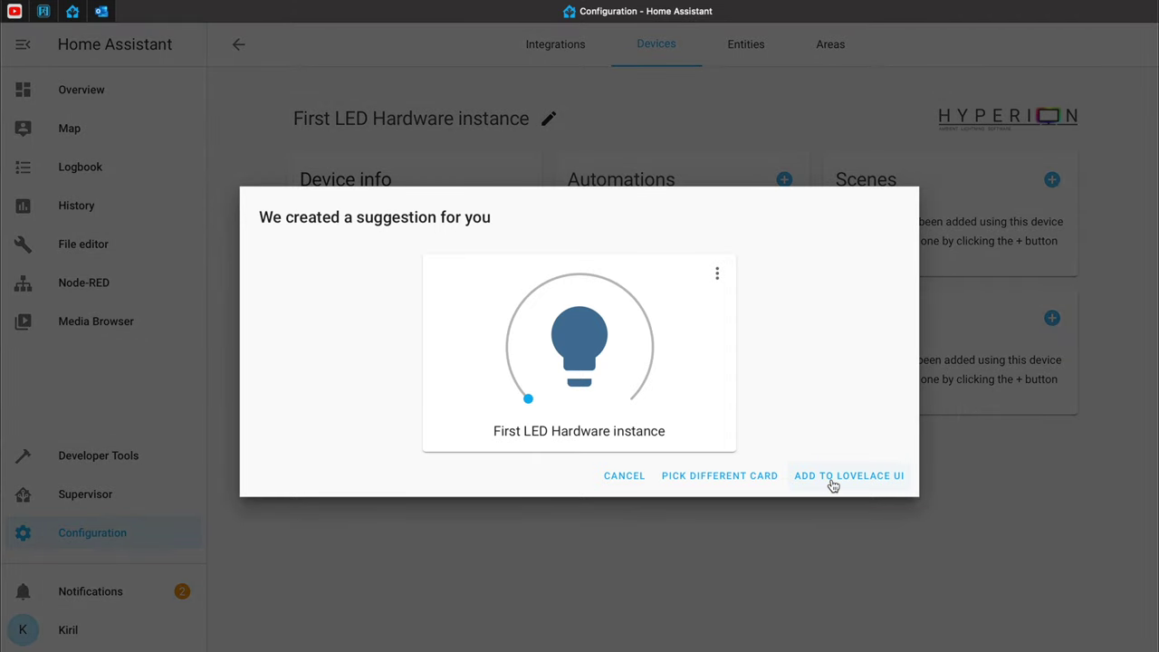
left_click(833, 480)
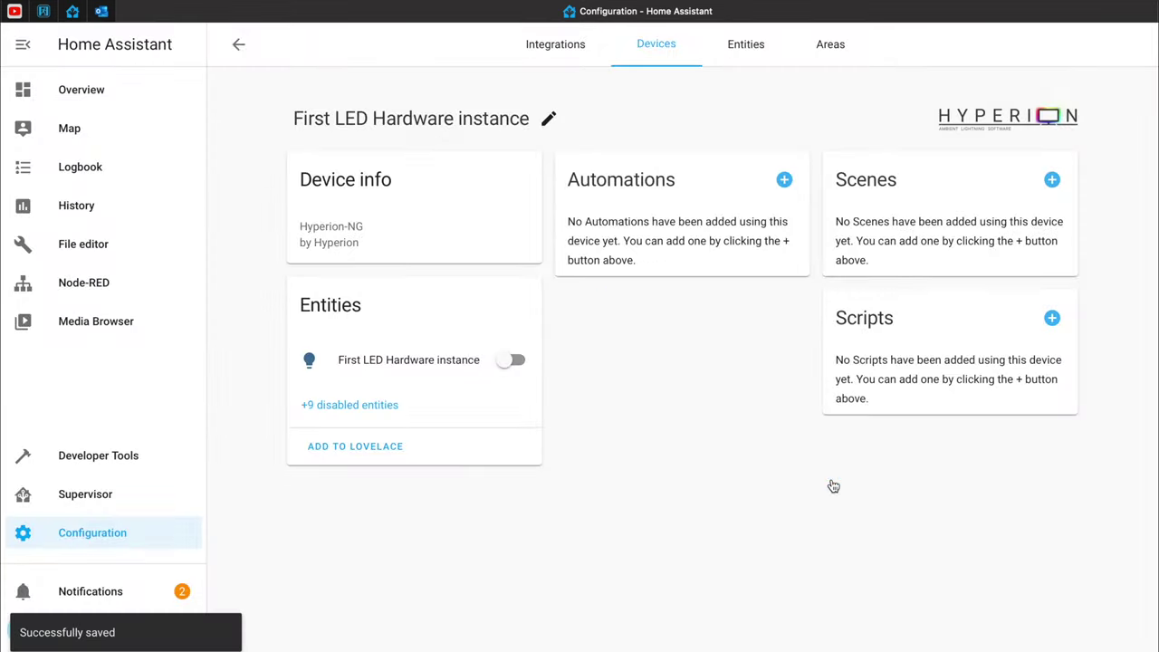
- Toggle the First LED light on and back off from the Overview dashboard
left_click(104, 90)
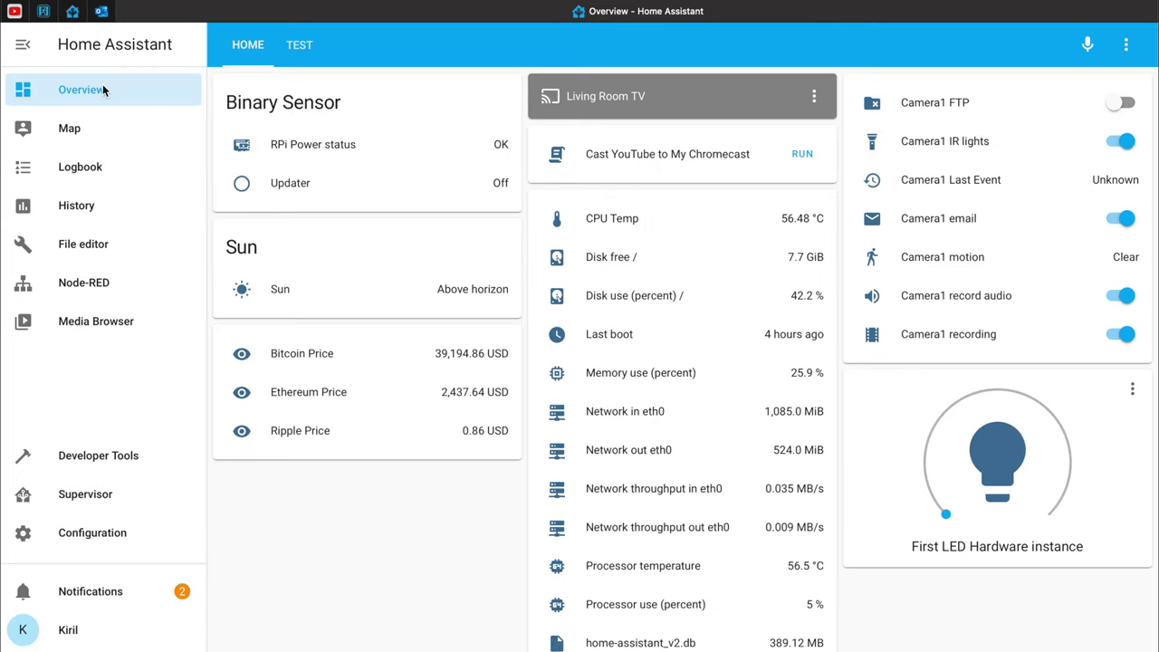
left_click(1005, 468)
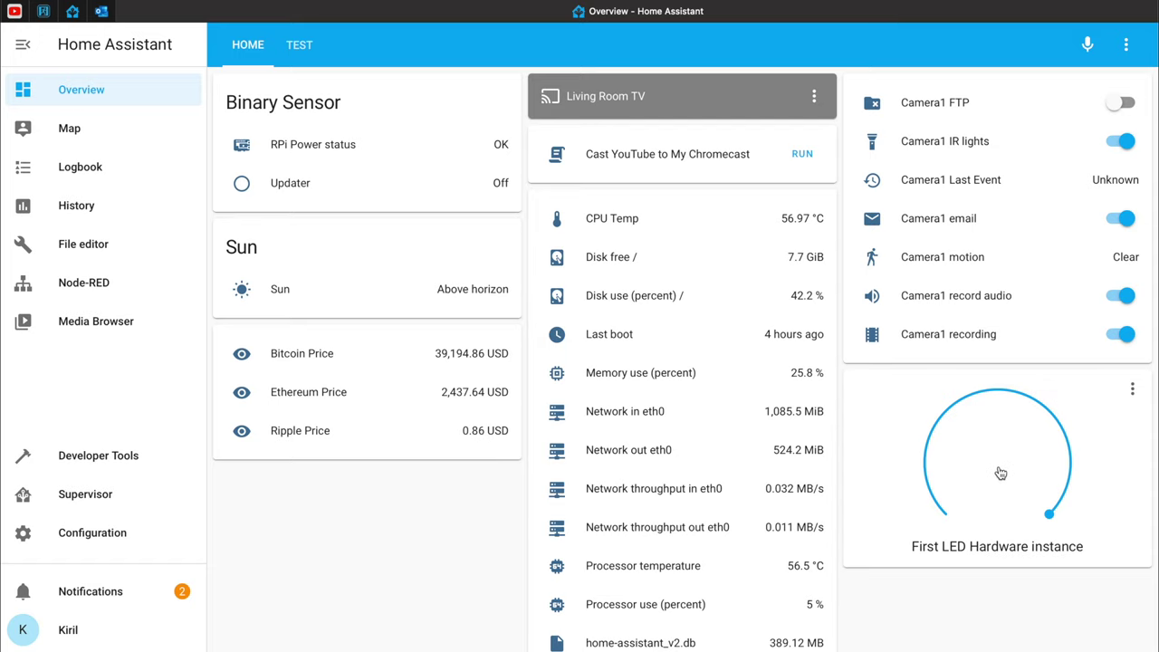
left_click(1000, 473)
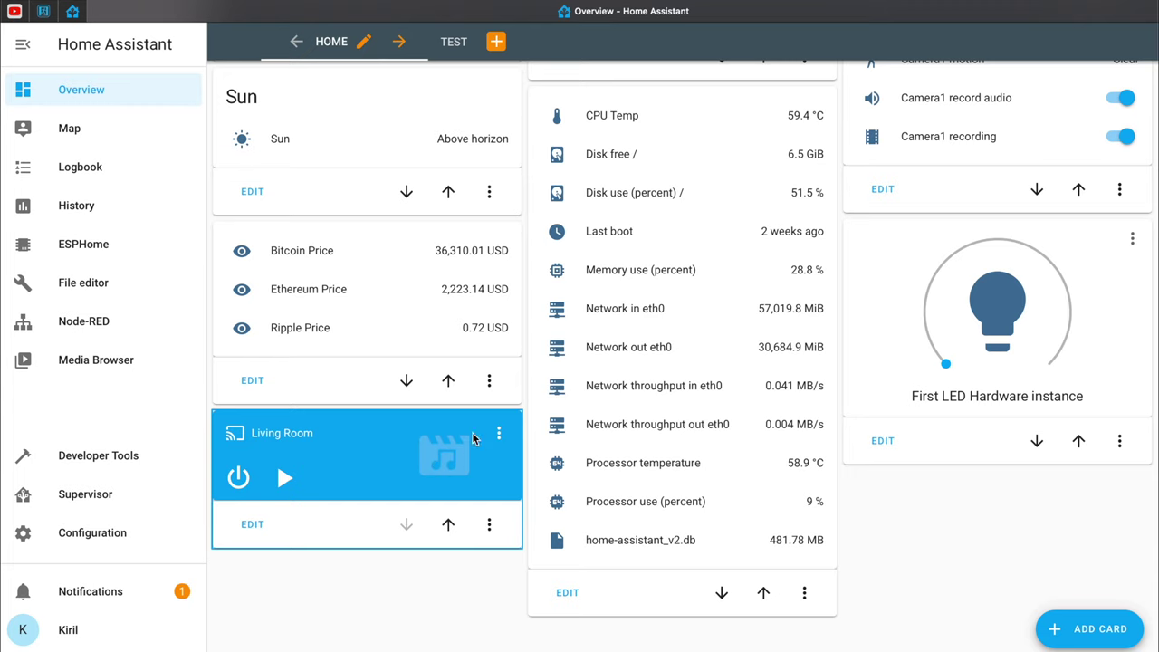
- Glance at the Living Room media player details, then go to Configuration
left_click(498, 443)
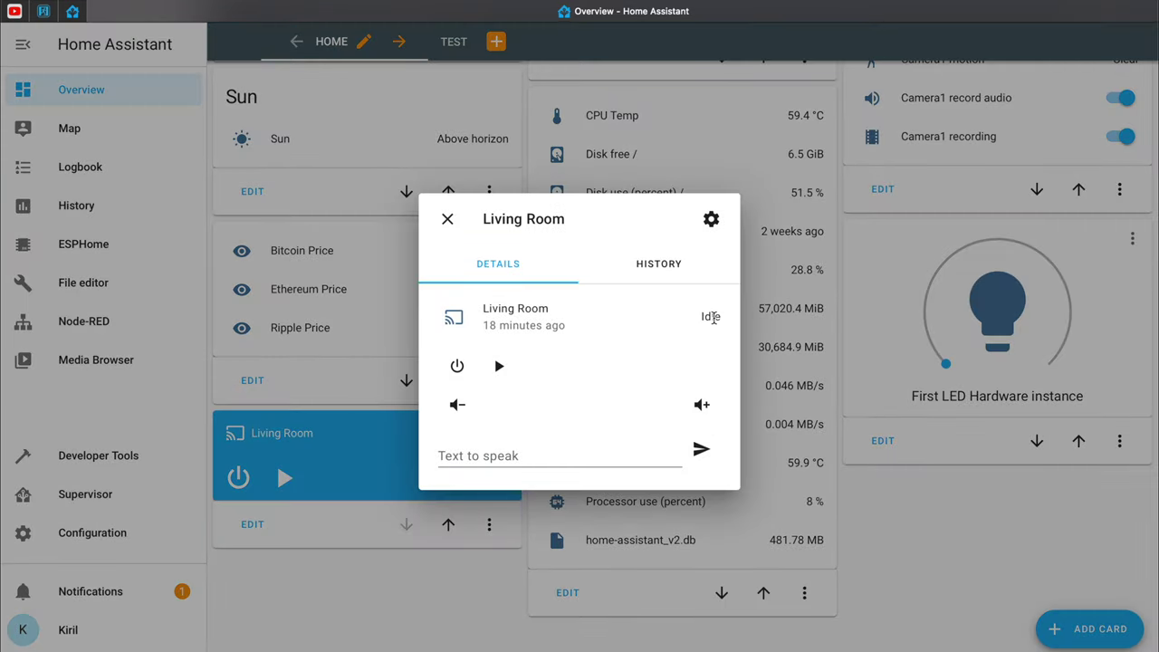
left_click(415, 575)
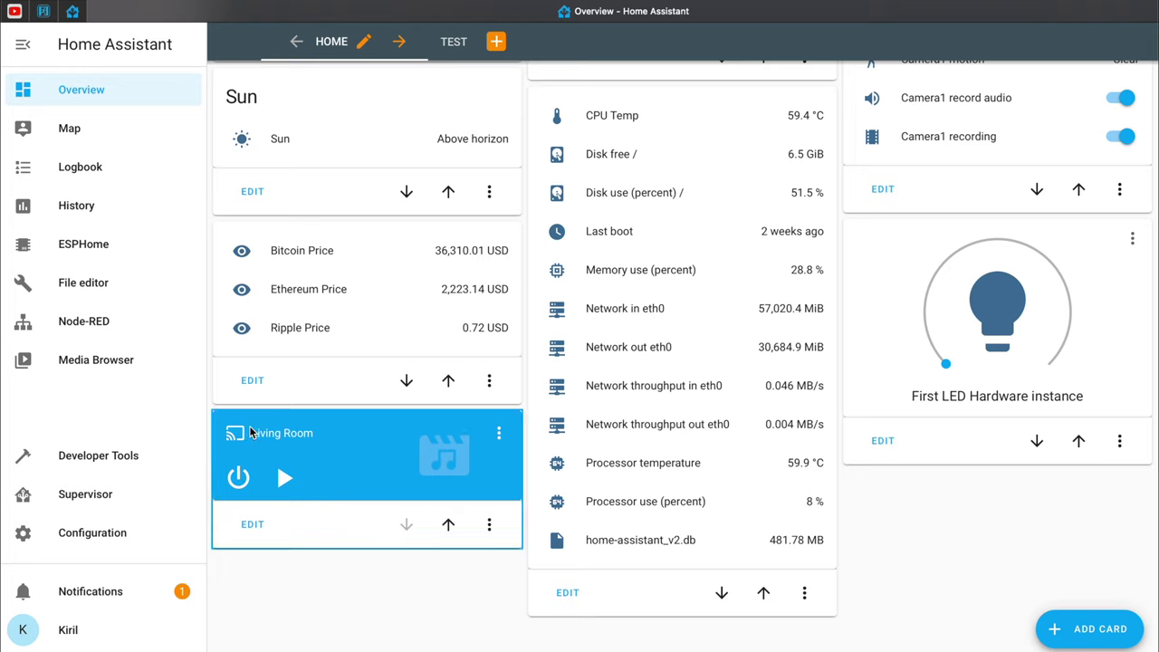
left_click(123, 535)
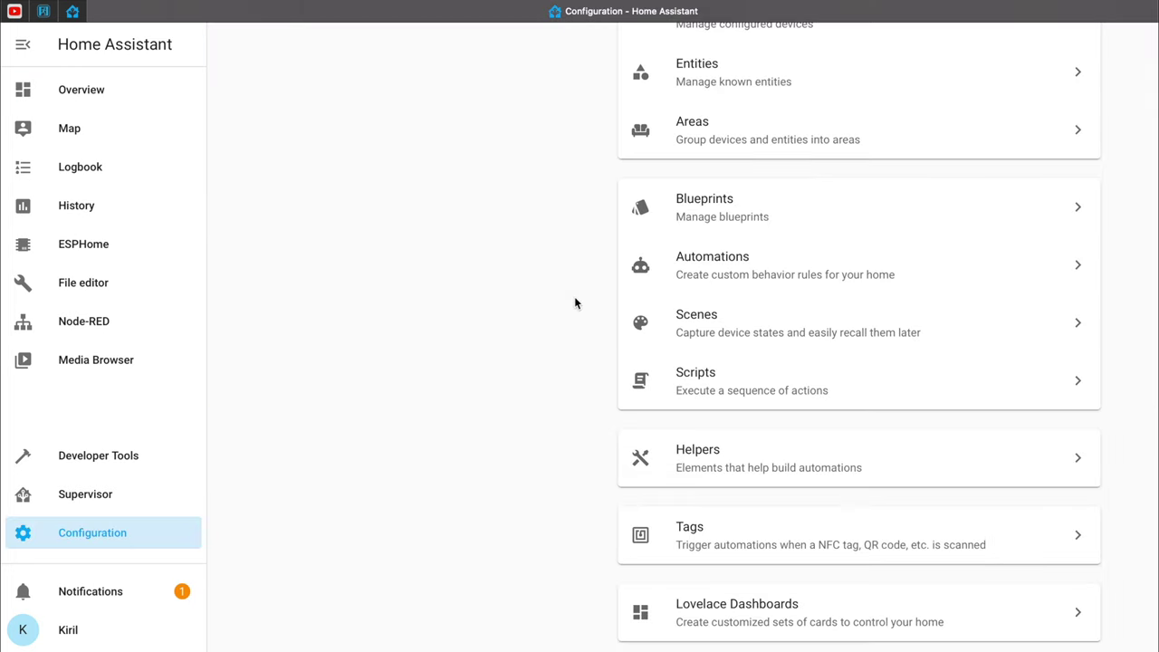
- Create an empty automation named 'start hyperion when media player play'
left_click(717, 285)
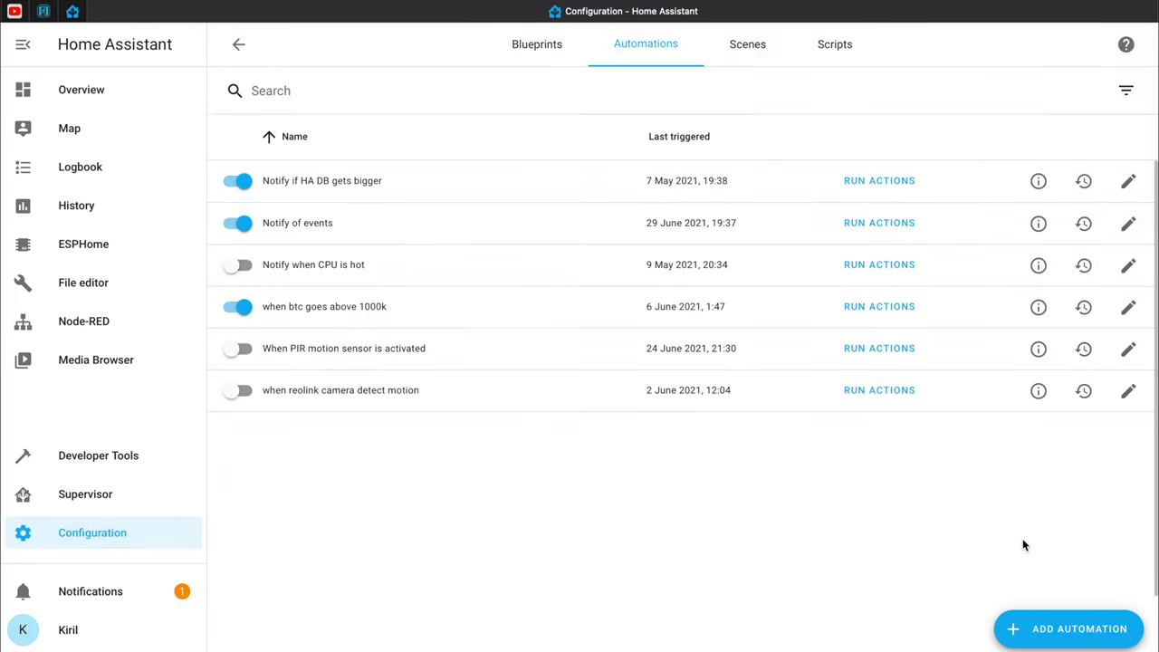
left_click(1035, 618)
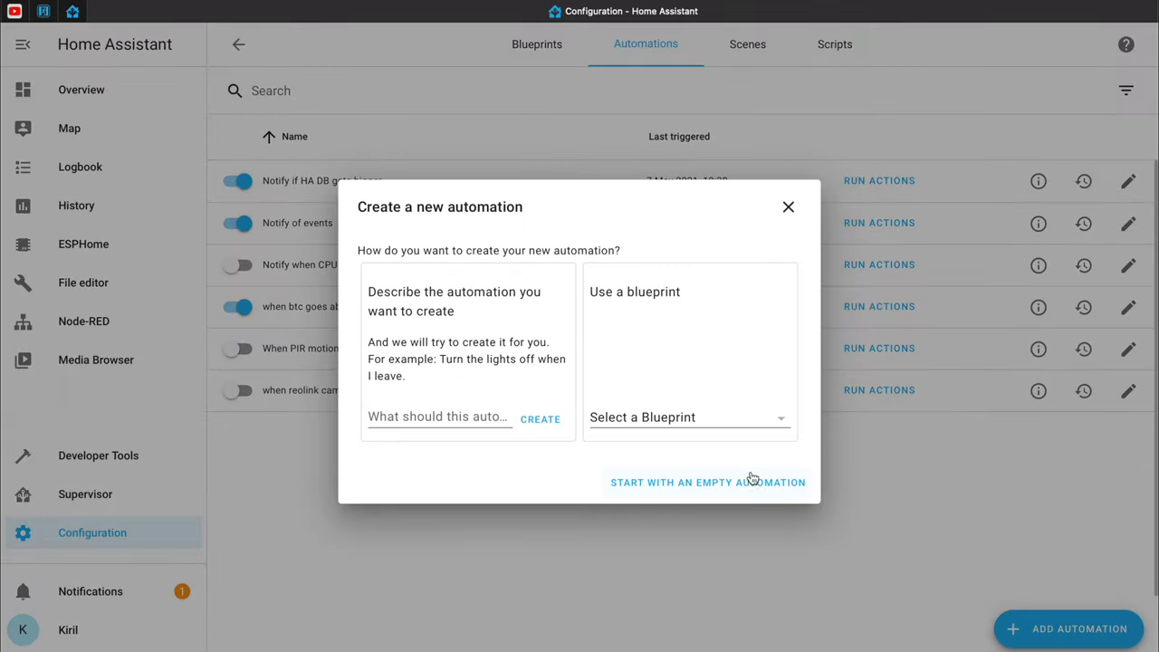
left_click(751, 480)
left_click(544, 225)
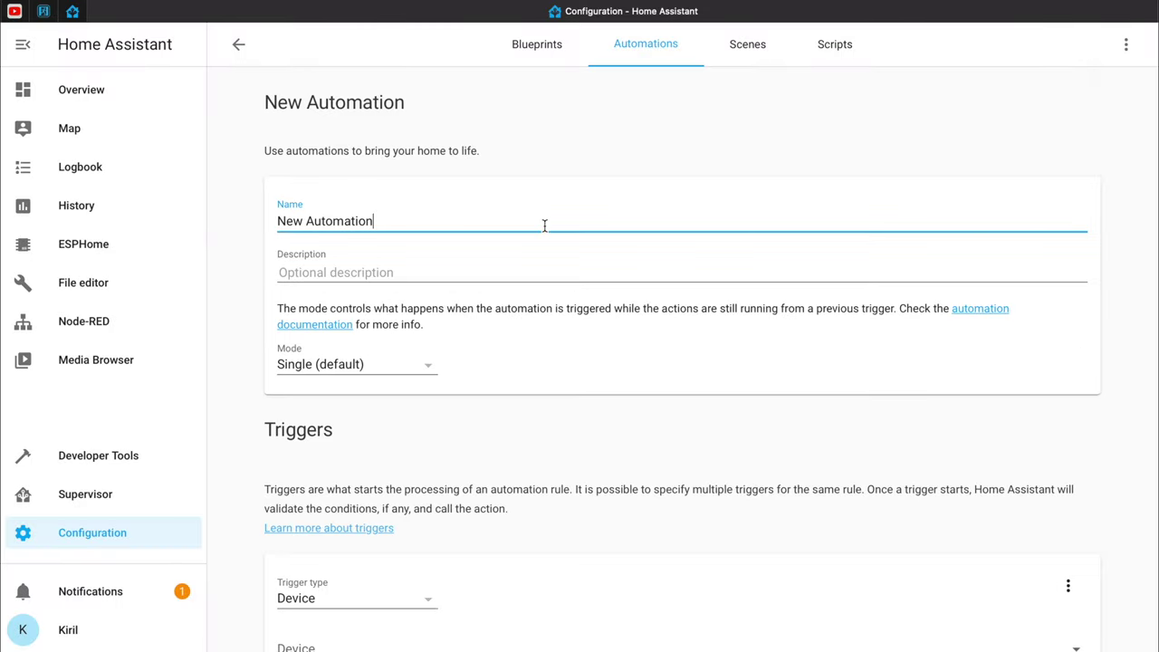
triple_click(544, 225)
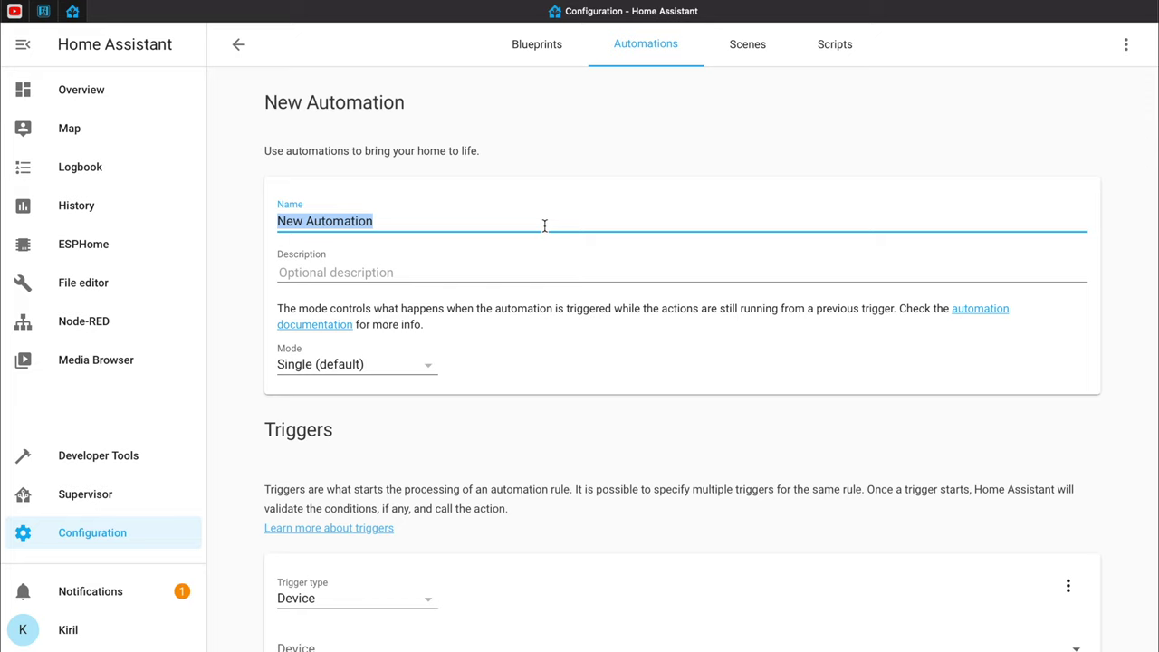
type("start")
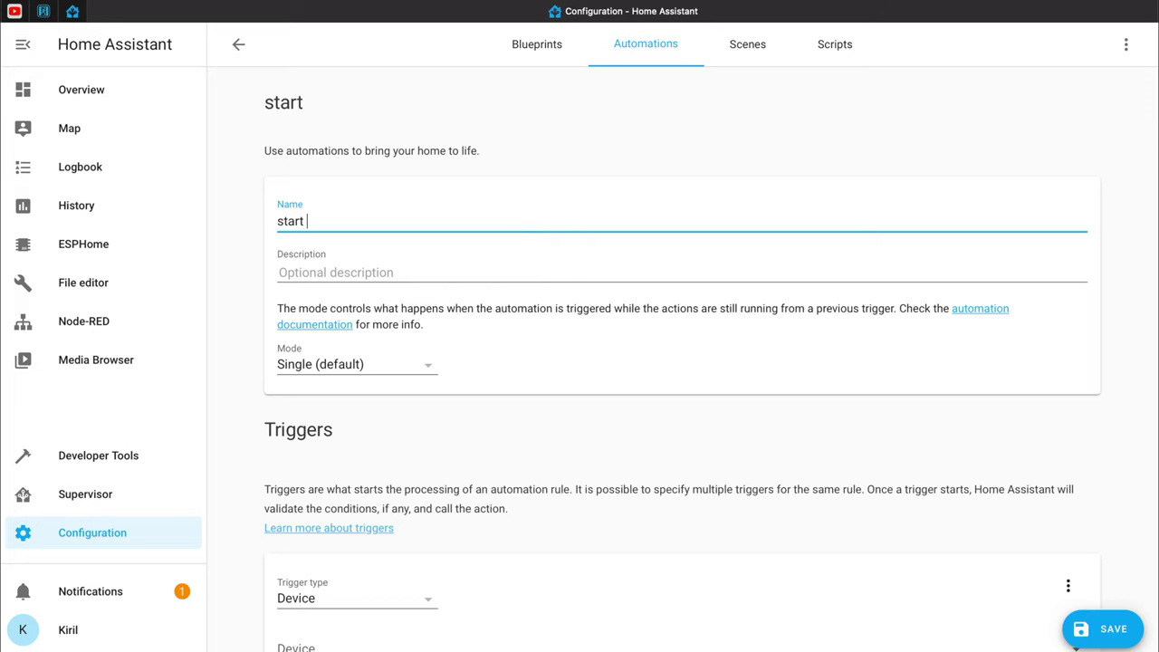
type(" hyperion when media player")
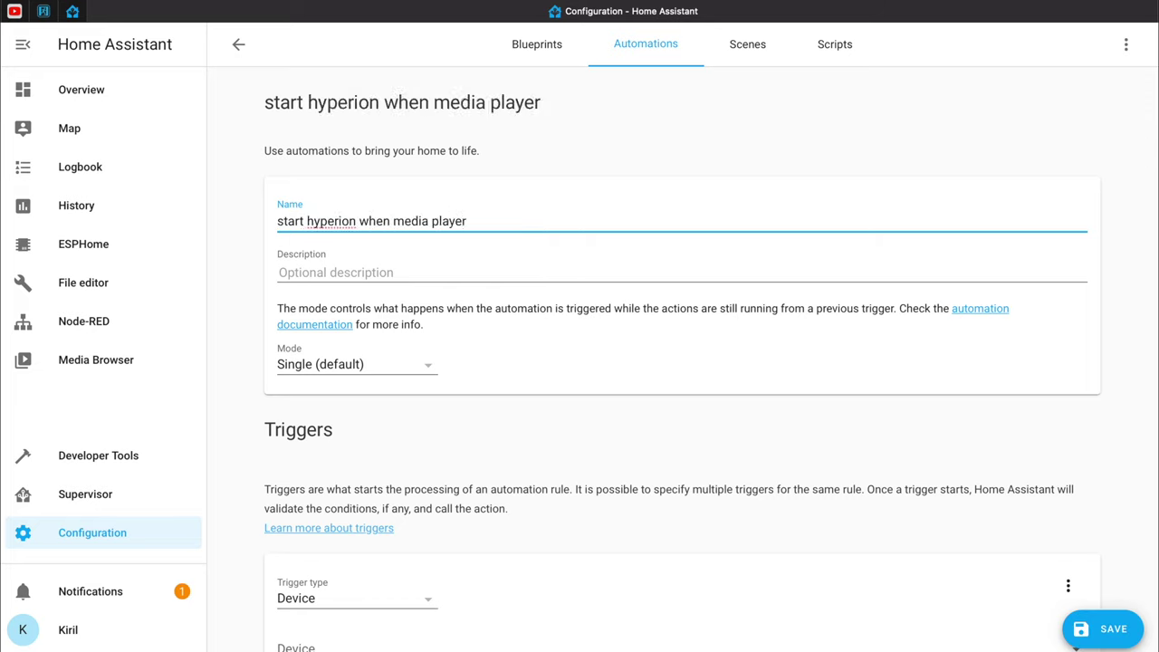
type(" play")
- Add a State trigger on media_player.living_room changing to playing
scroll(508, 477, "down", 3)
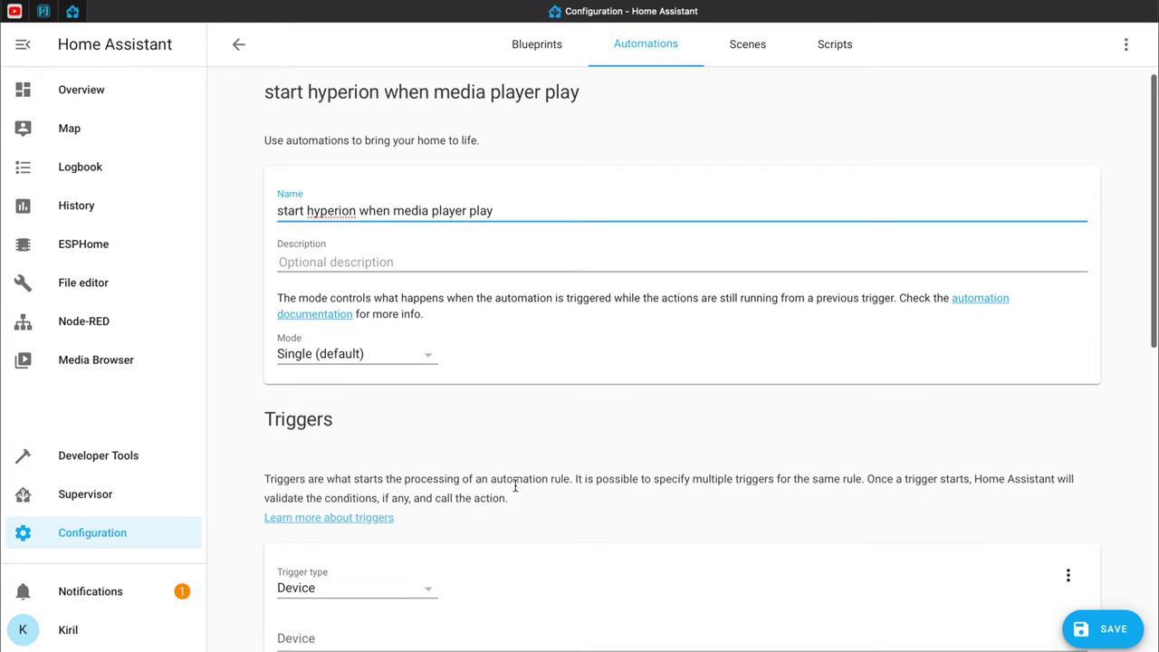
left_click(427, 440)
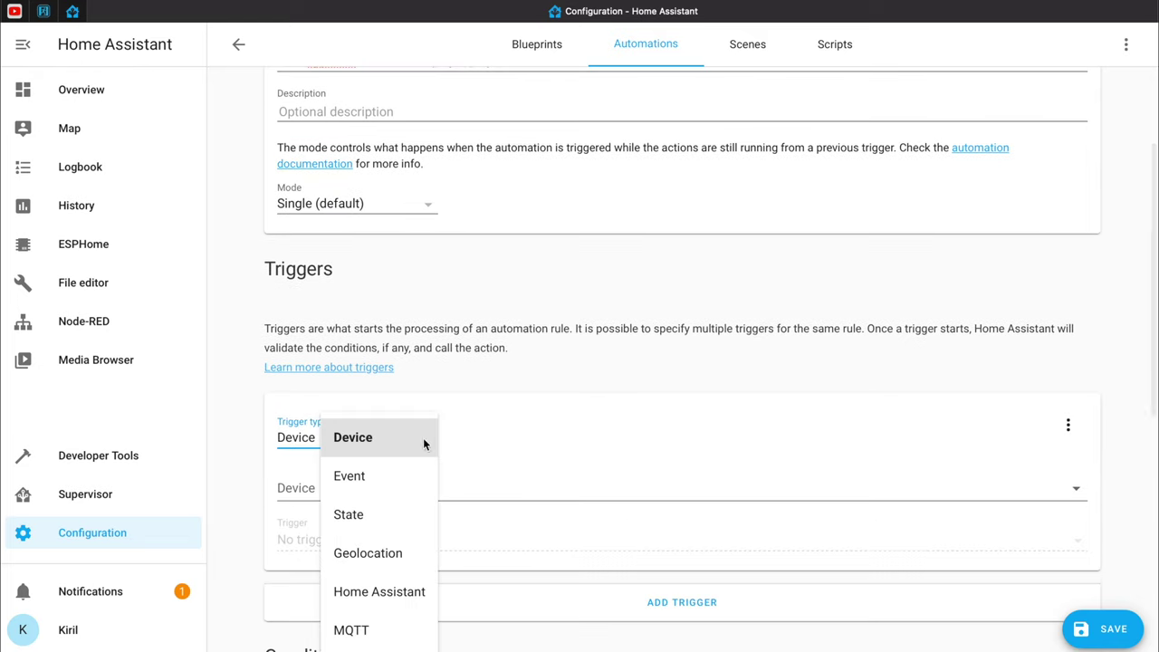
left_click(401, 514)
left_click(395, 487)
type("medi")
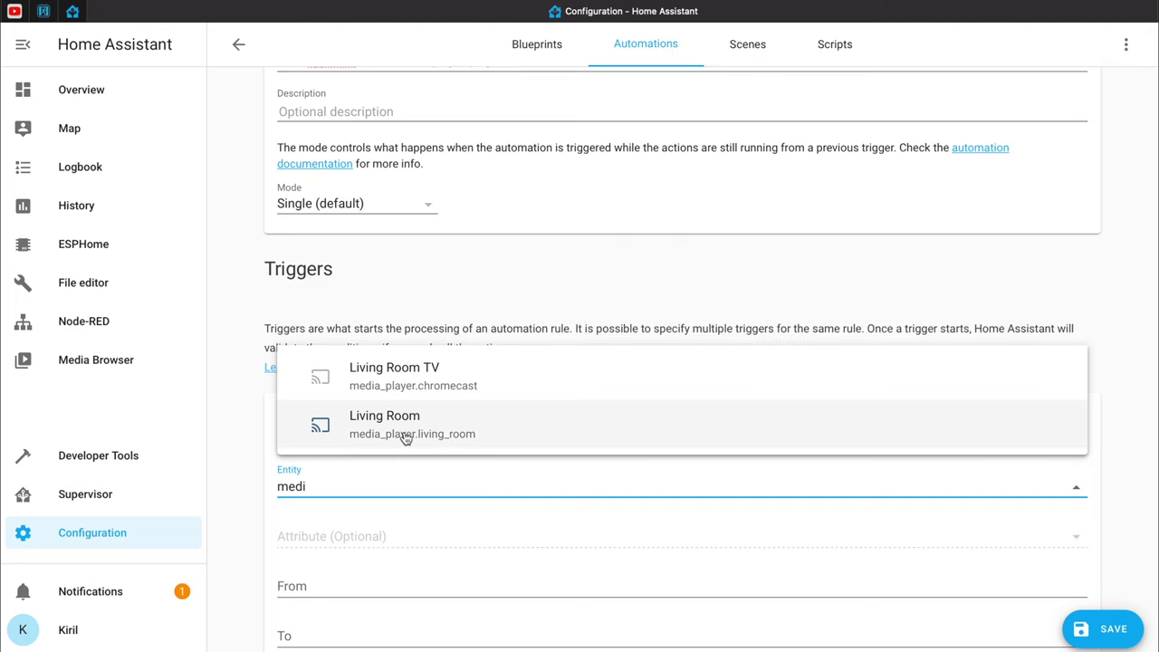
left_click(401, 440)
scroll(403, 435, "down", 3)
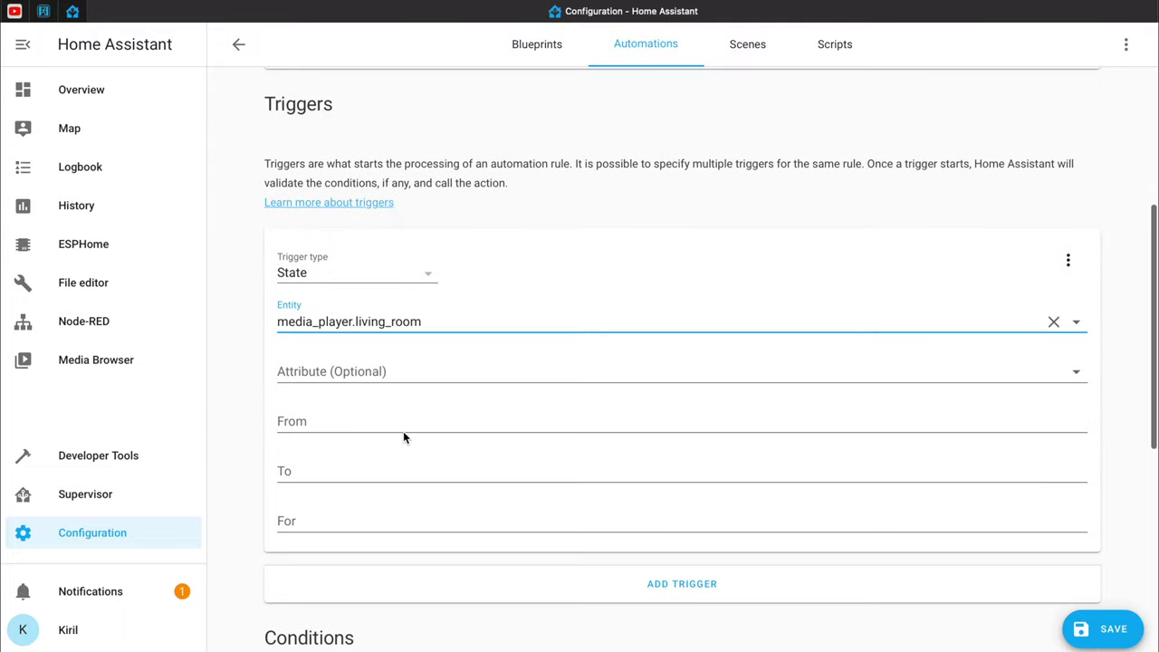
left_click(373, 478)
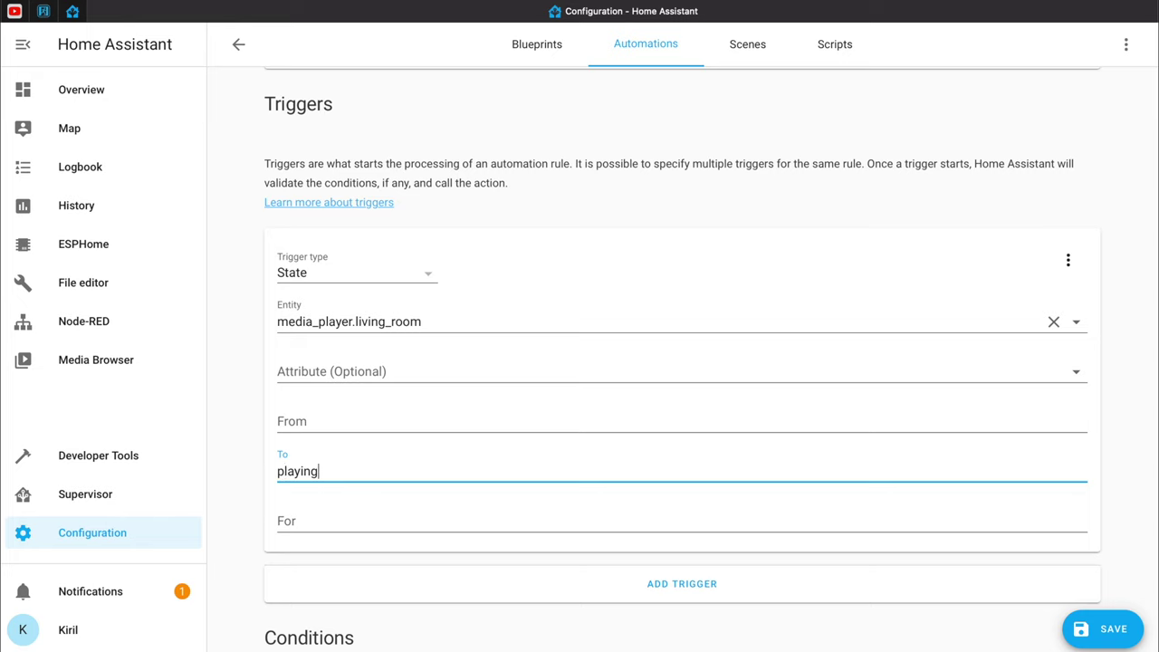
scroll(682, 363, "down", 10)
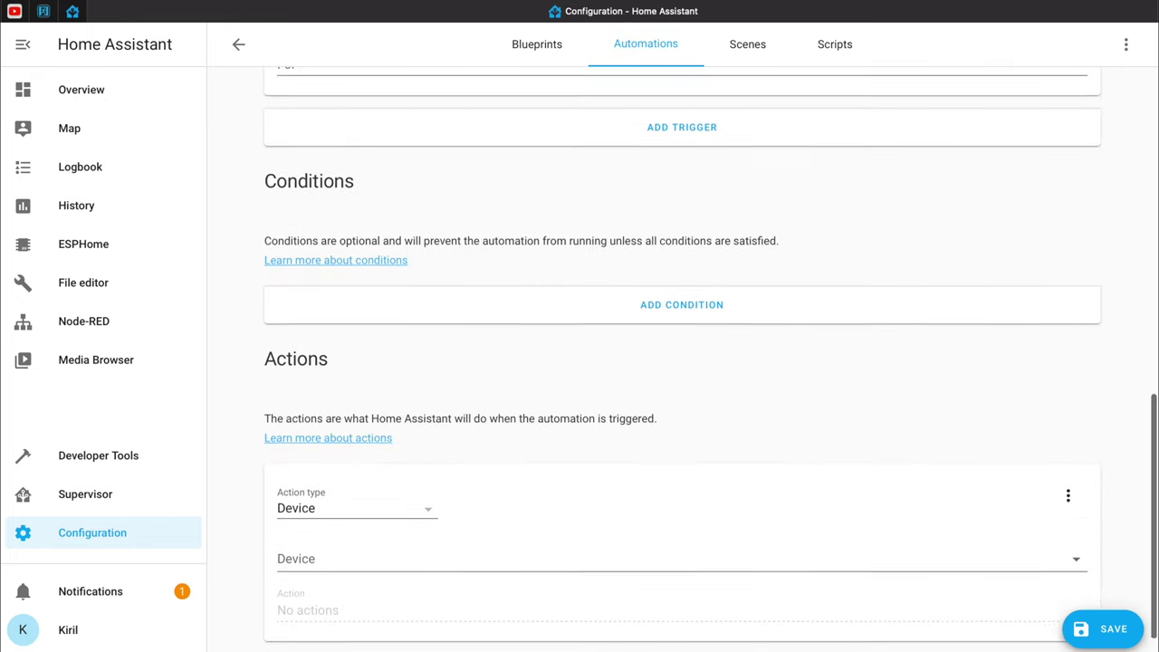
- Make the action call Light: Turn on targeting the First LED Hardware instance light
left_click(428, 469)
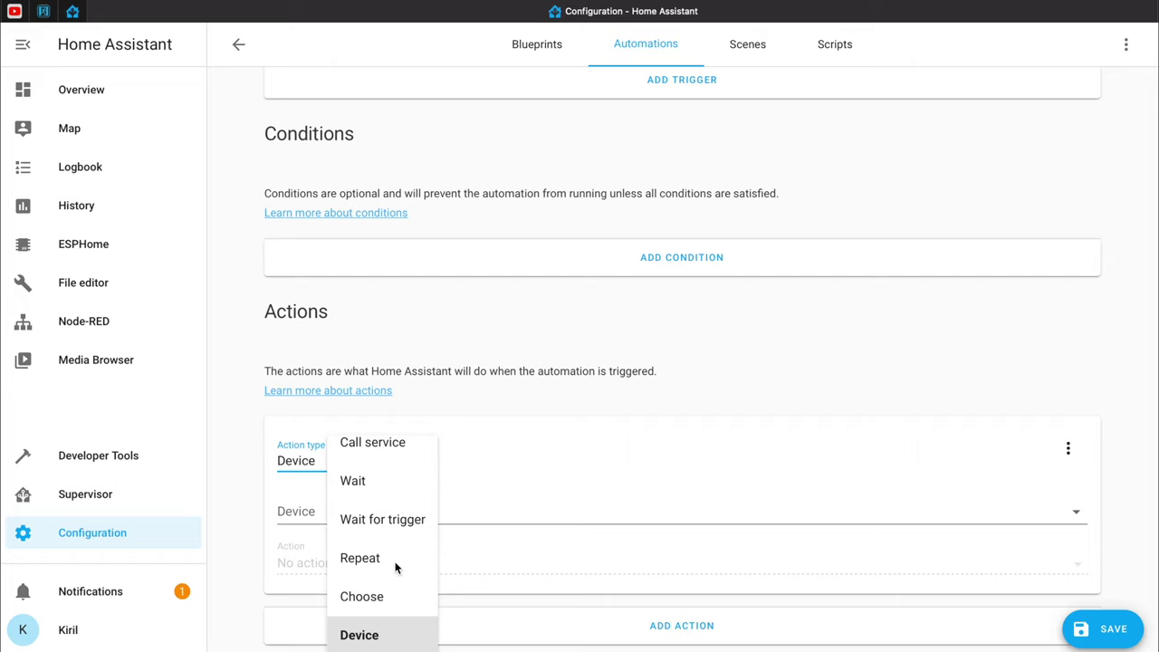
left_click(382, 444)
left_click(357, 535)
type("lig")
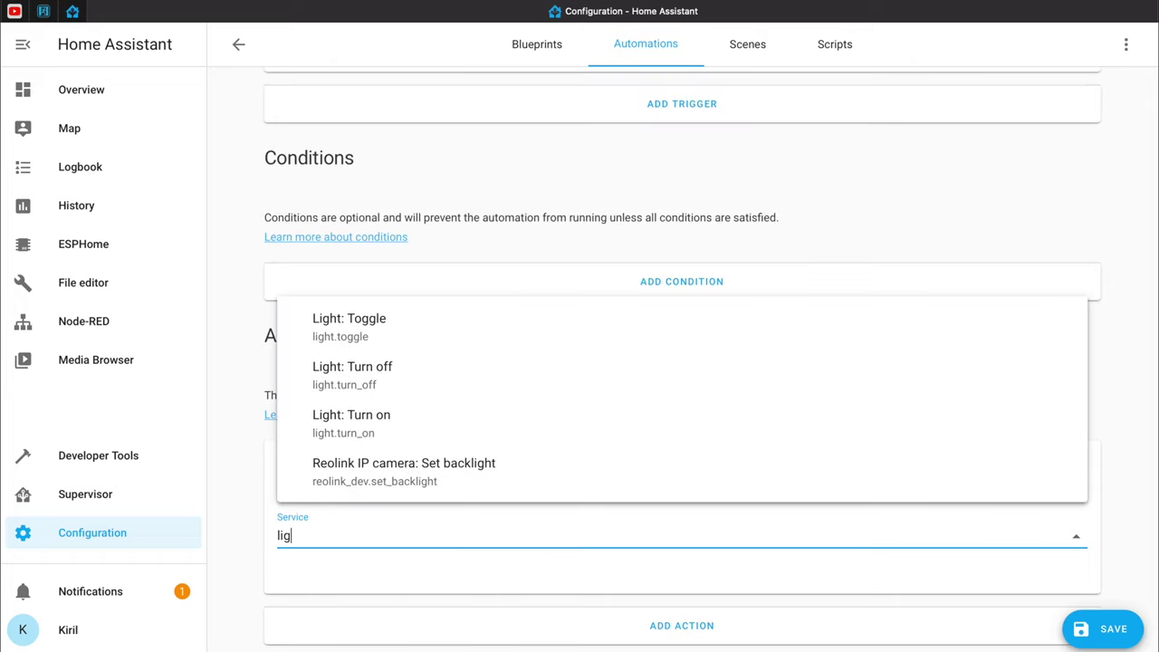
left_click(401, 416)
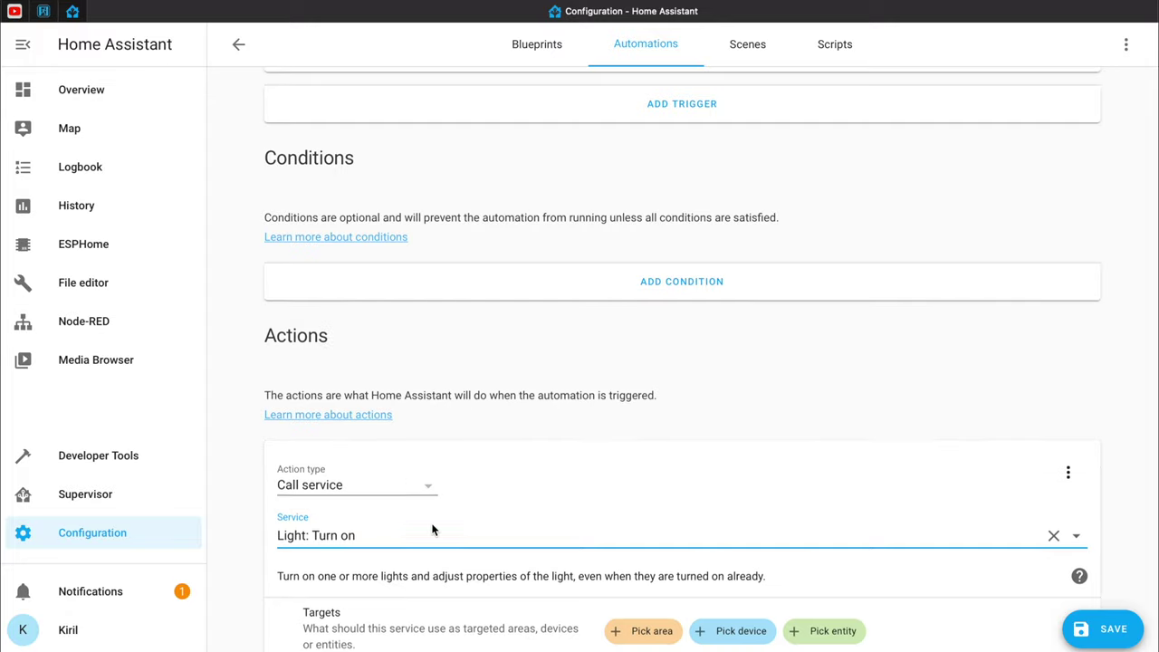
scroll(432, 525, "down", 2)
left_click(803, 441)
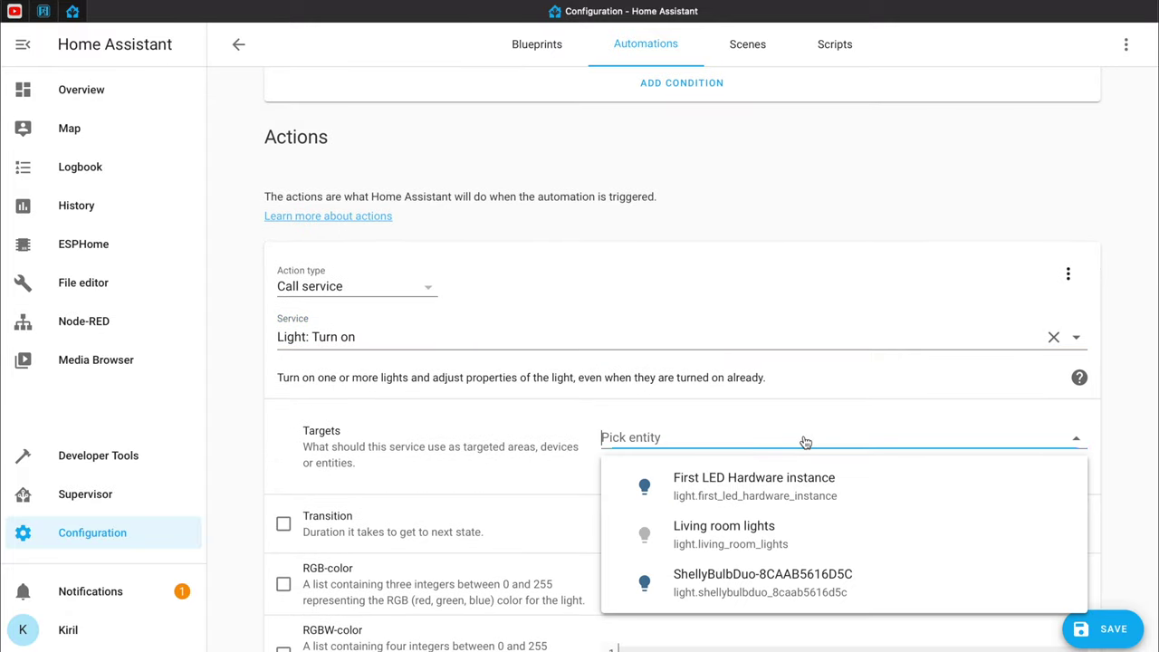
left_click(790, 491)
scroll(670, 274, "down", 2)
scroll(670, 274, "up", 5)
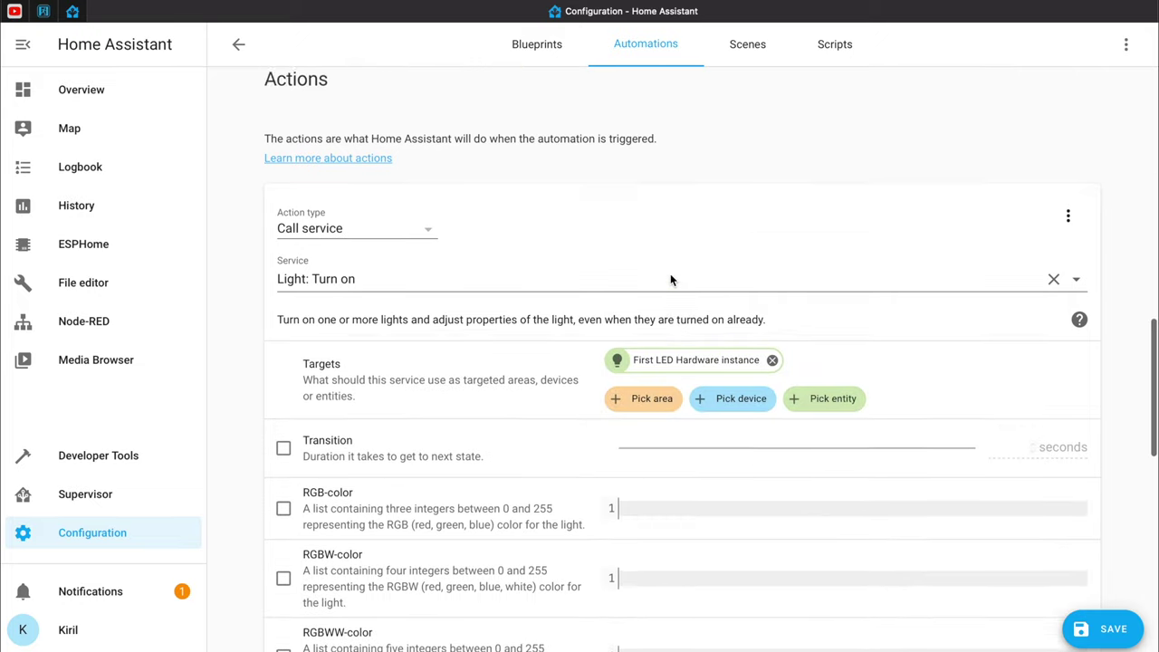
- In the YAML editor, replace data: {} with effect: "USB Capture" and save the automation
left_click(1126, 44)
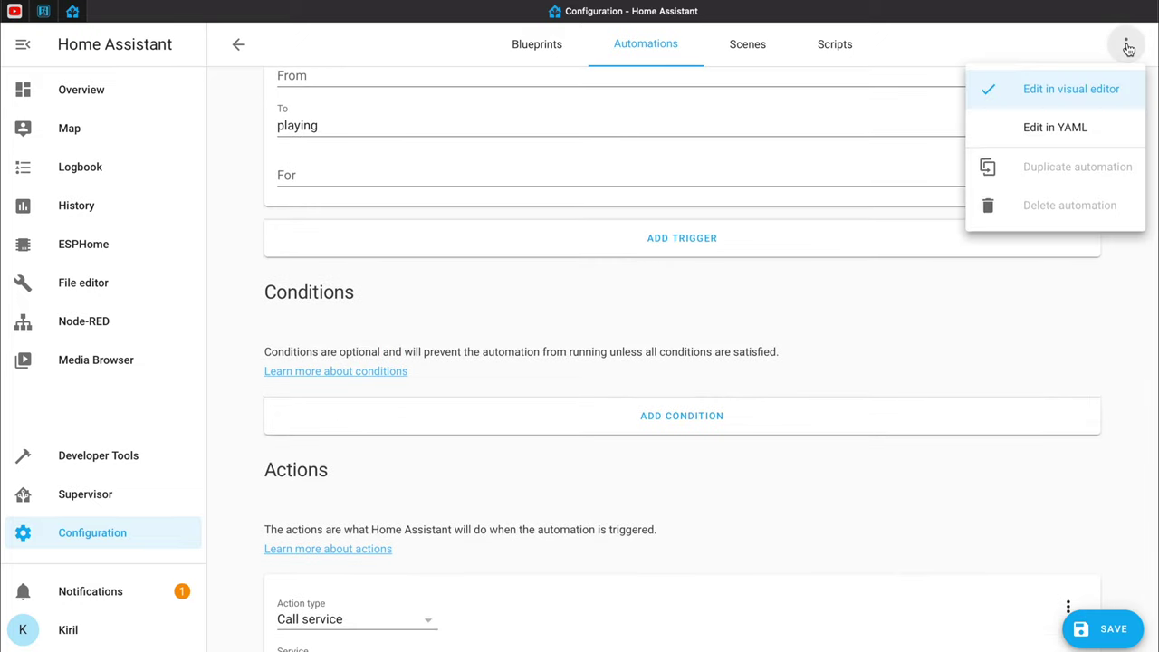
left_click(1072, 131)
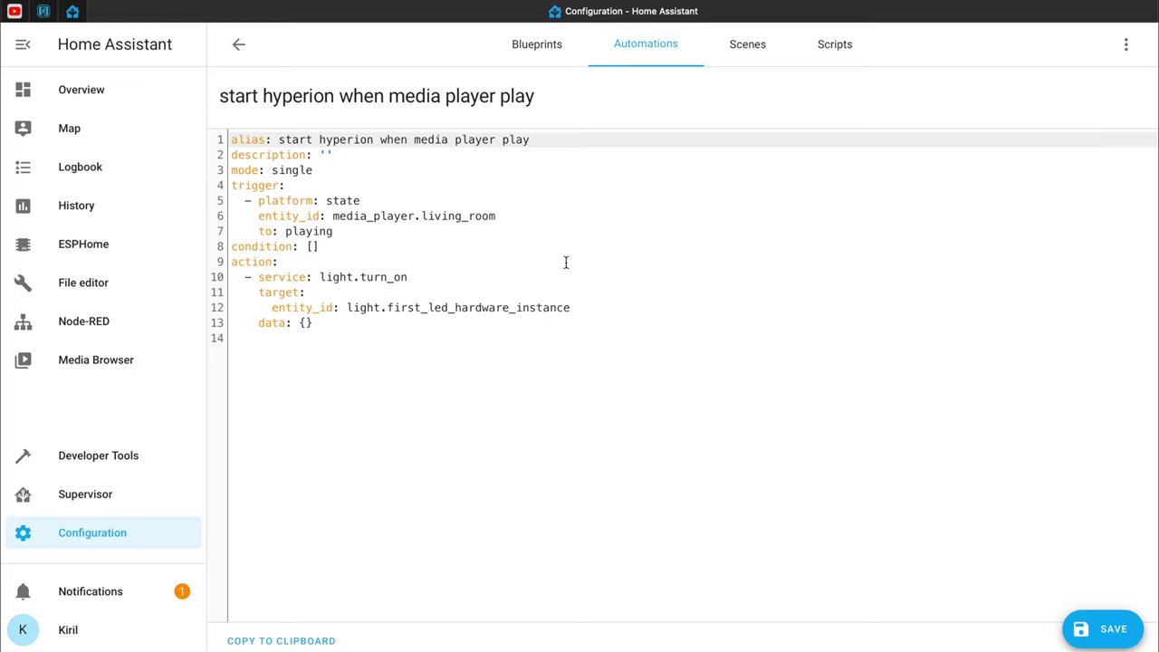
left_click(436, 330)
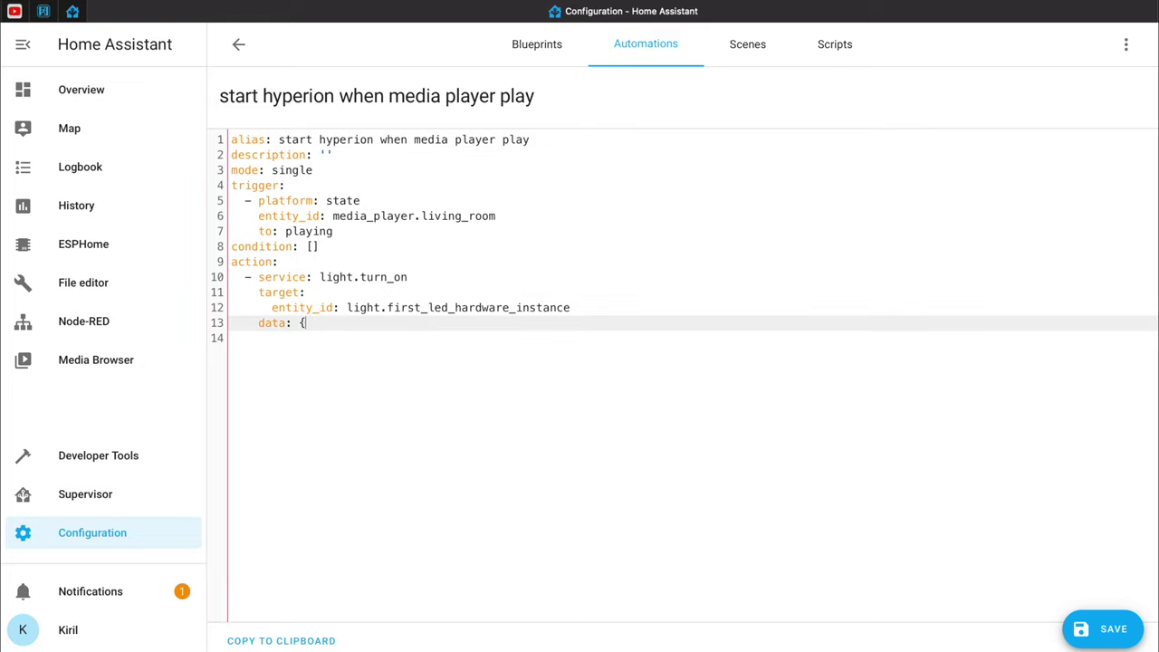
key("BackSpace")
key("BackSpace")
key("Return")
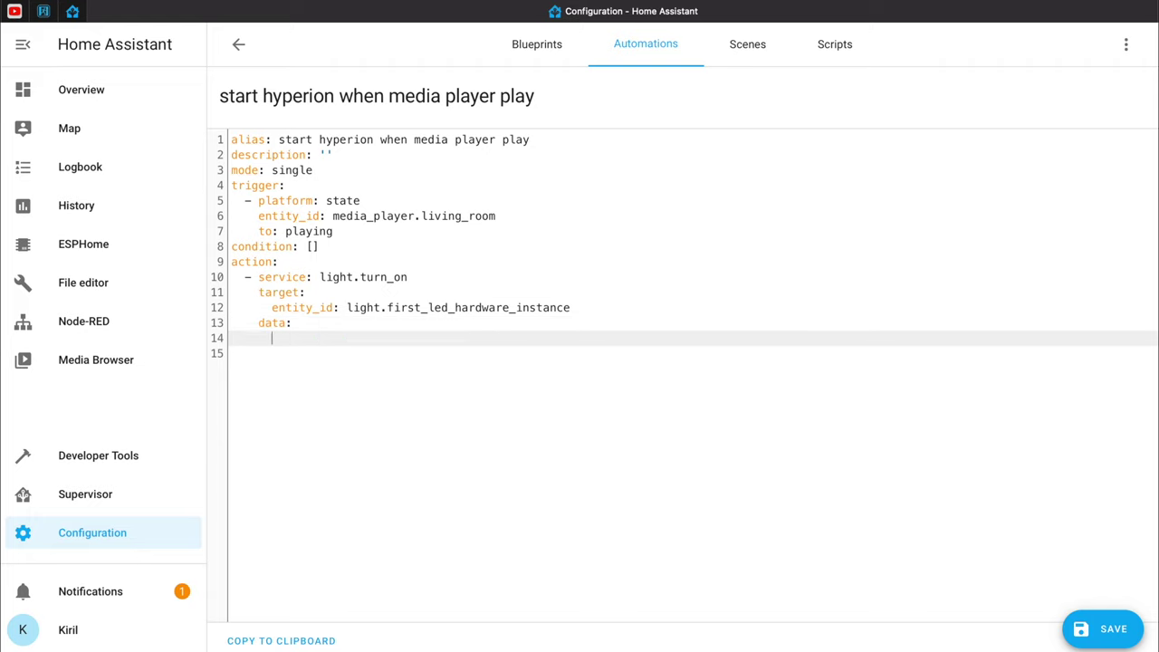
type("effect: \"USB Capture\"")
left_click(1099, 629)
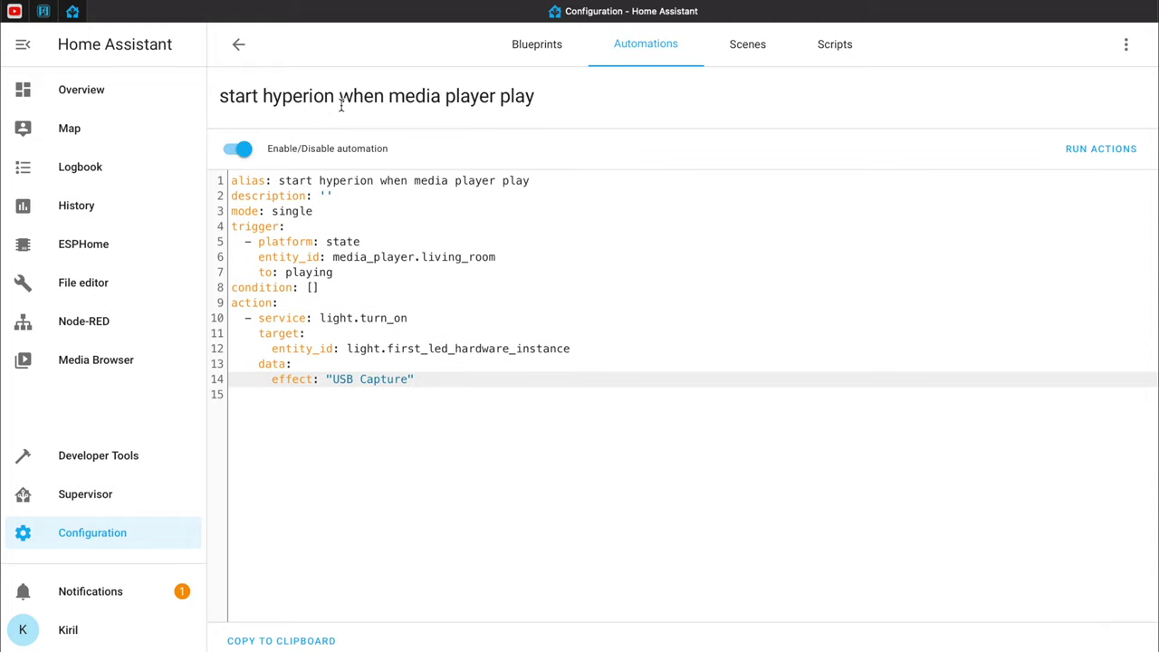
left_click(239, 47)
- Check on Overview that Living Room is playing and the First LED light turned on
left_click(100, 88)
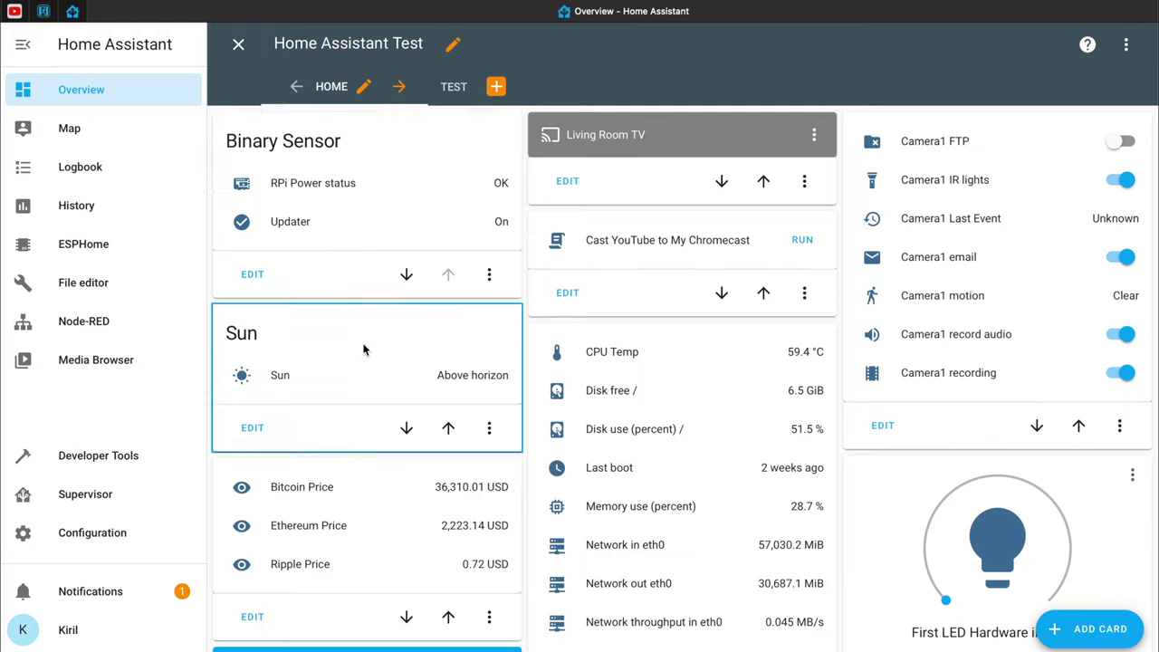
scroll(362, 349, "down", 5)
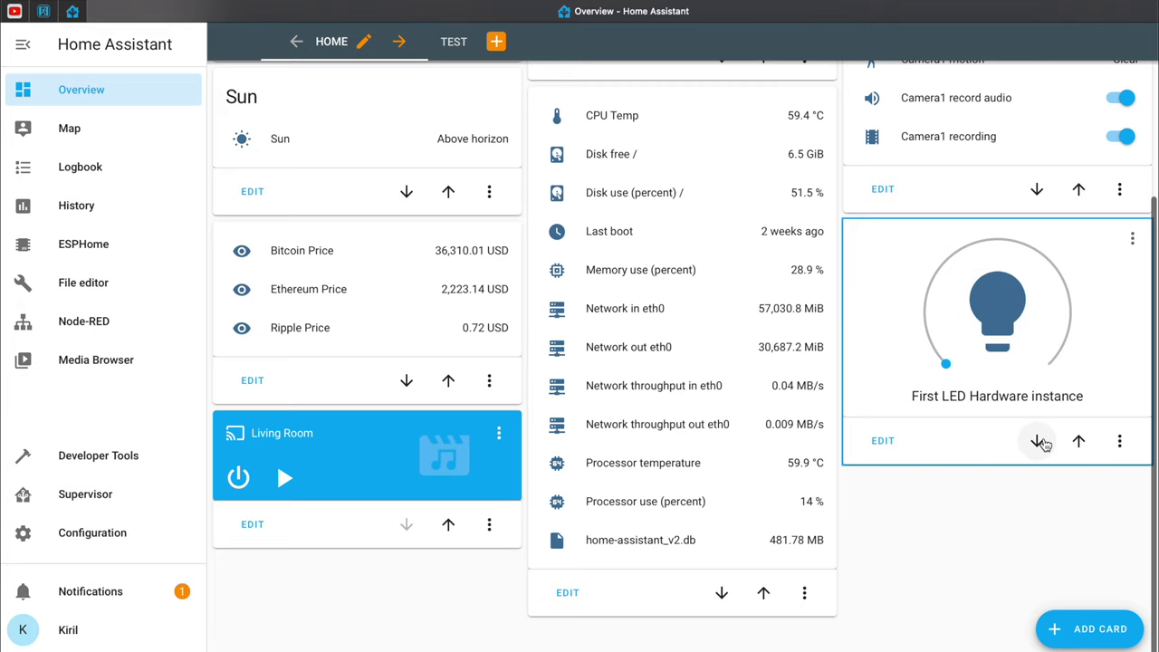
left_click(503, 427)
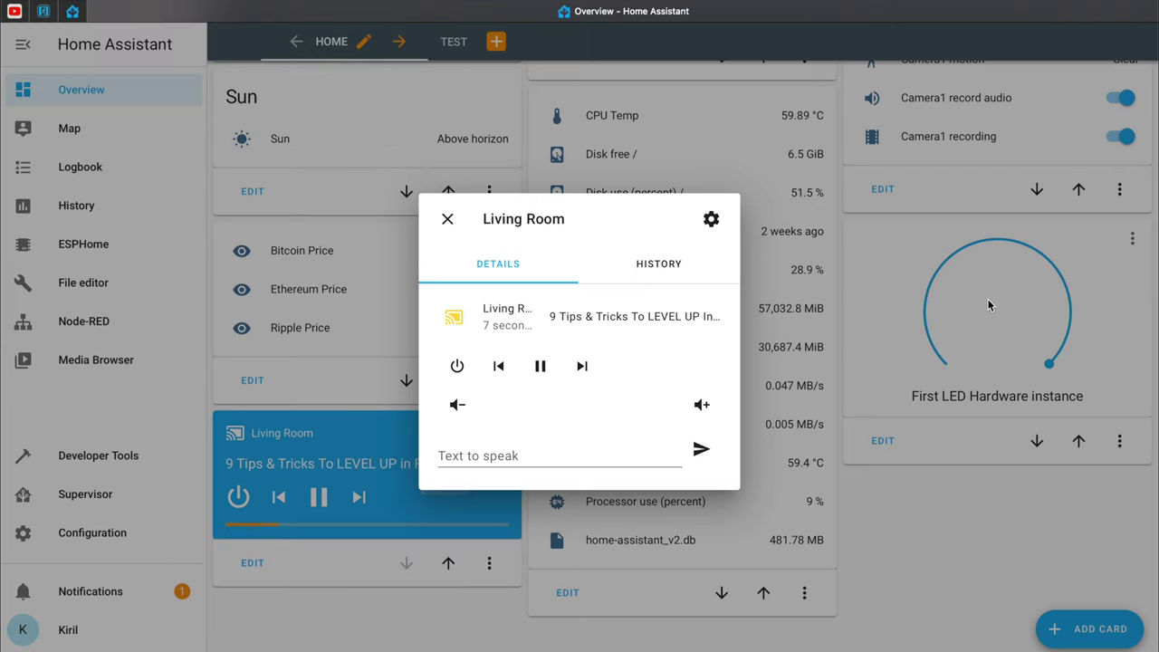
left_click(444, 215)
left_click(1132, 238)
left_click(1131, 241)
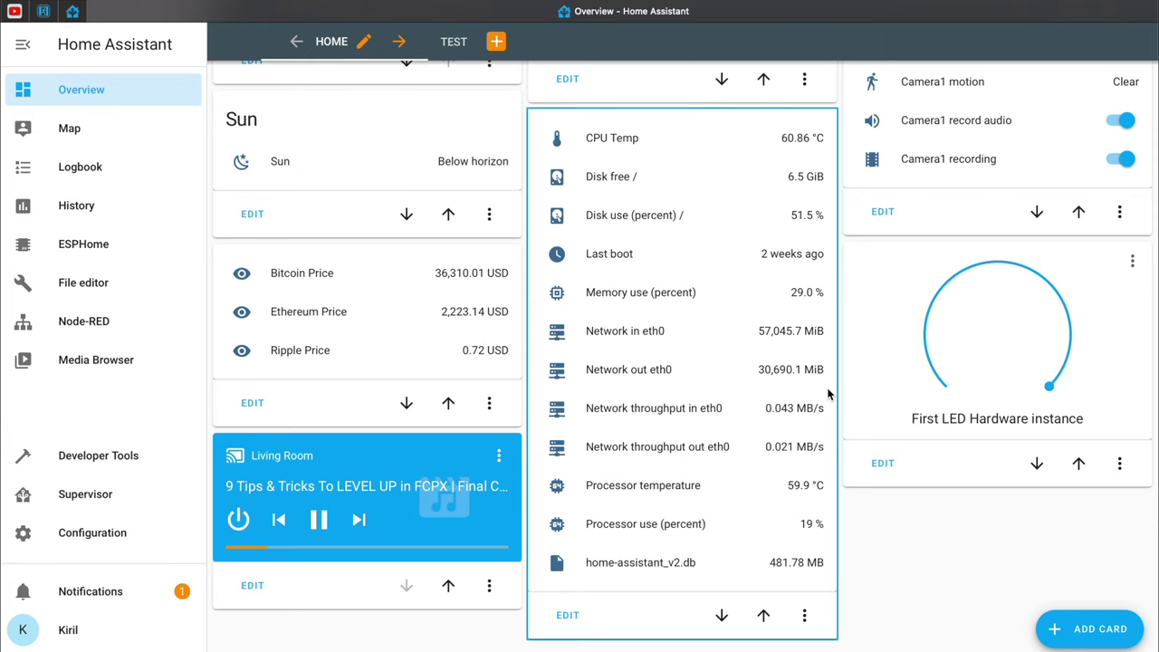
left_click(124, 532)
- Create another empty automation and name it 'stop'
left_click(756, 298)
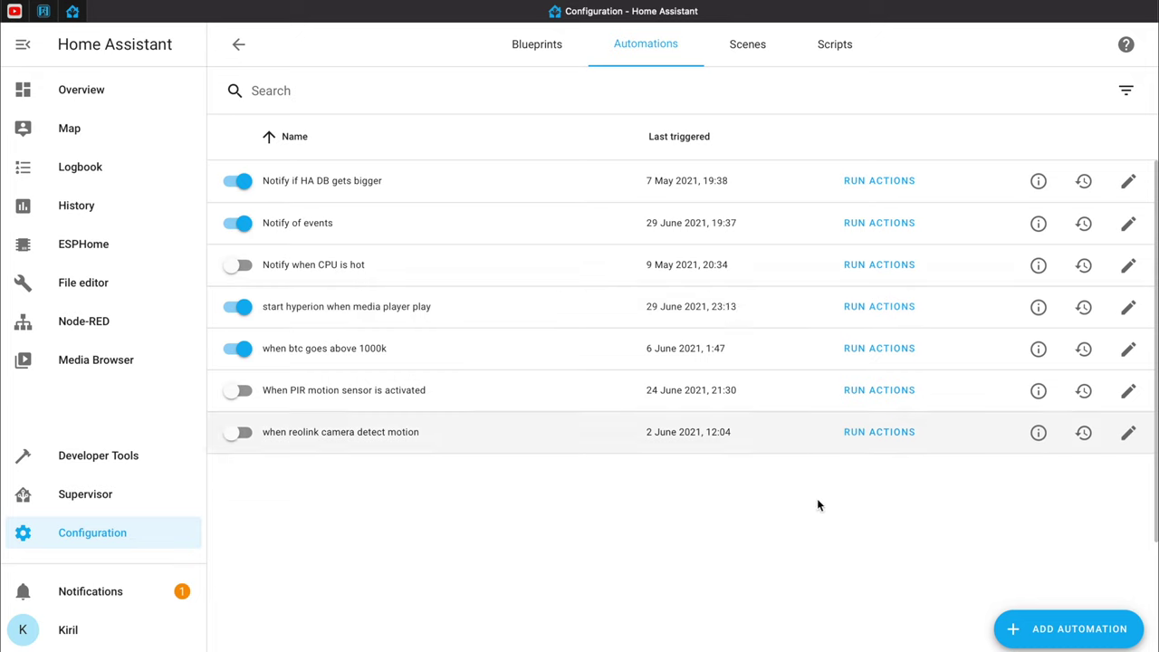
left_click(1071, 631)
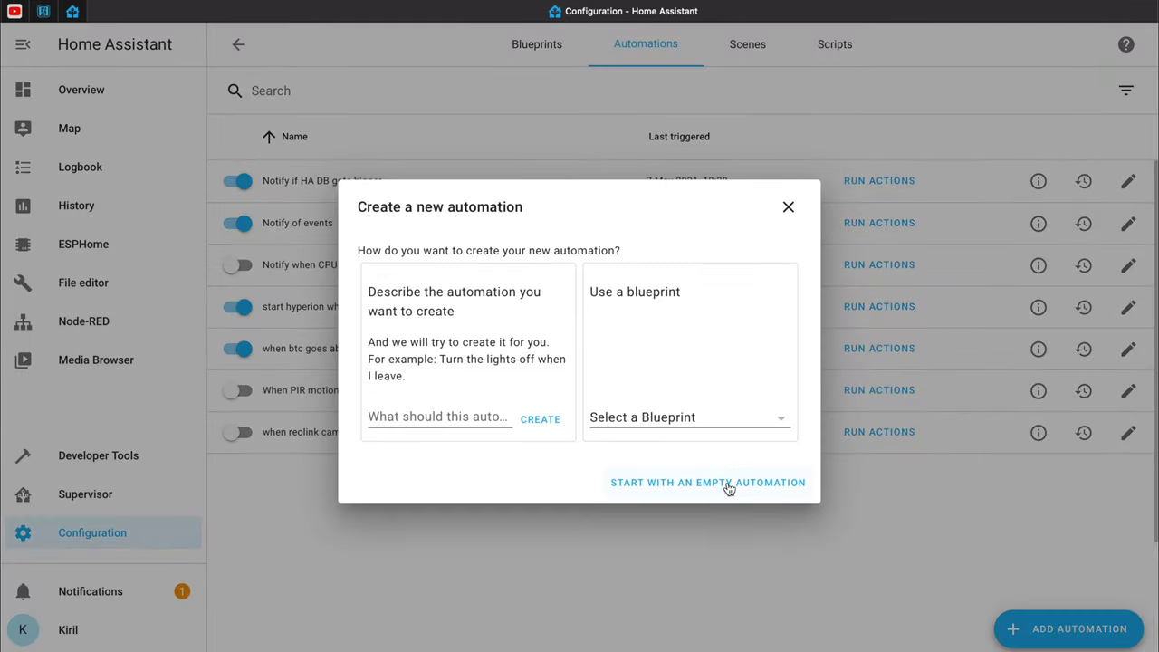
left_click(729, 483)
triple_click(486, 221)
type("stop hyperion when playback stop")
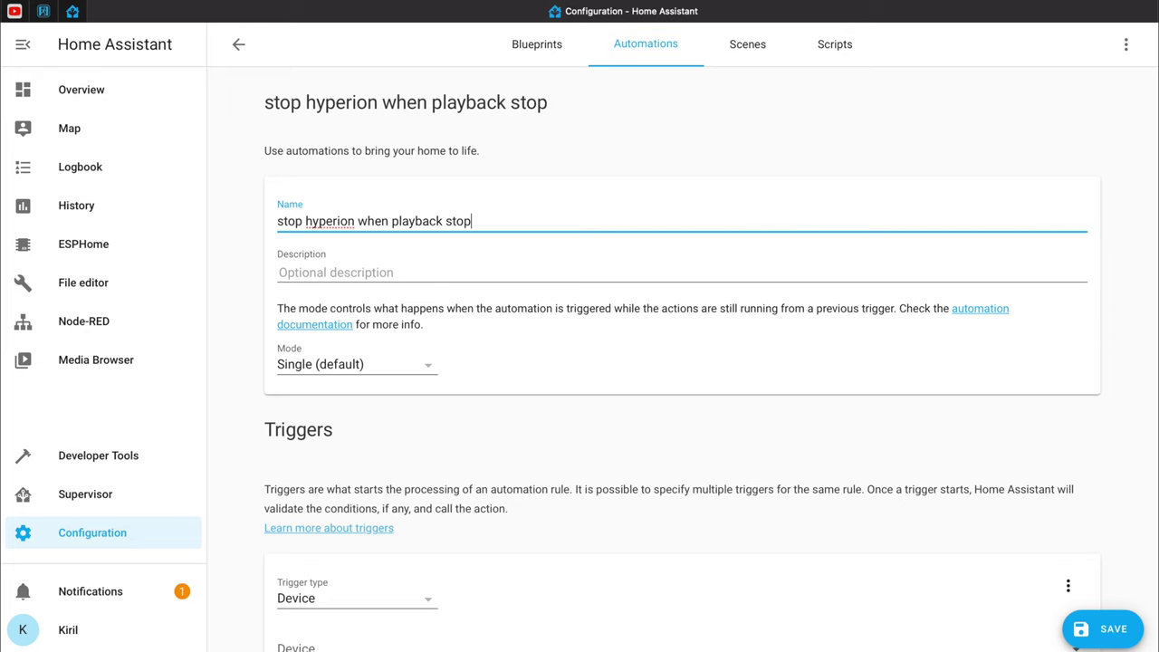
scroll(472, 306, "down", 3)
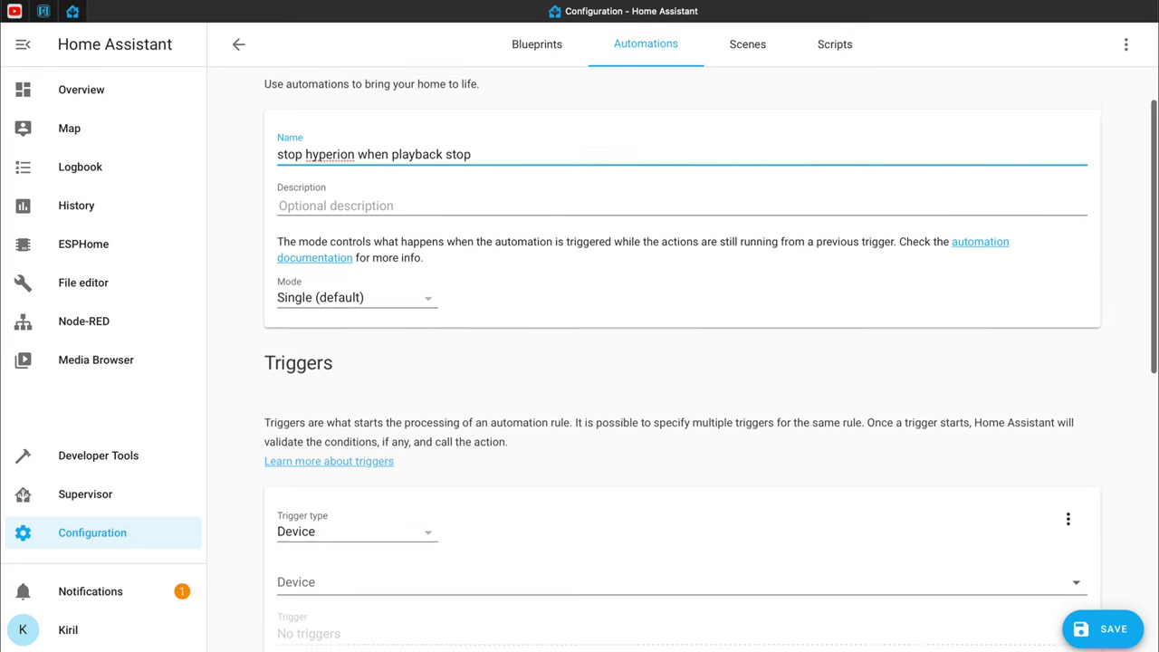
- Add a State trigger on media_player.living_room and fill in its To state
left_click(416, 446)
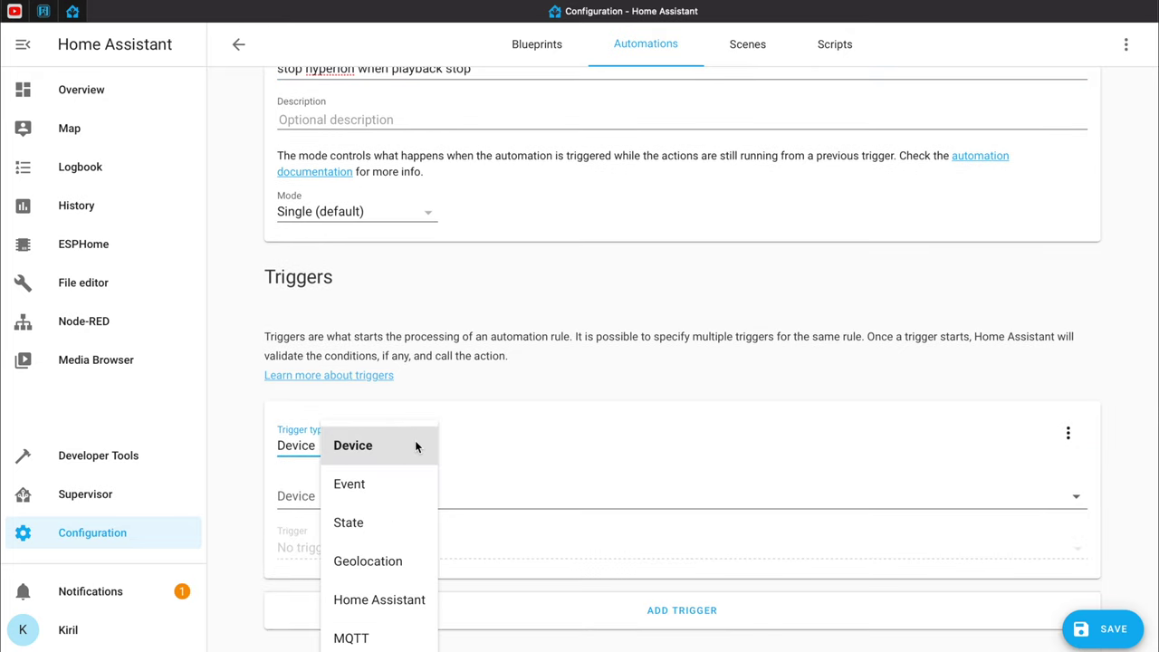
left_click(393, 523)
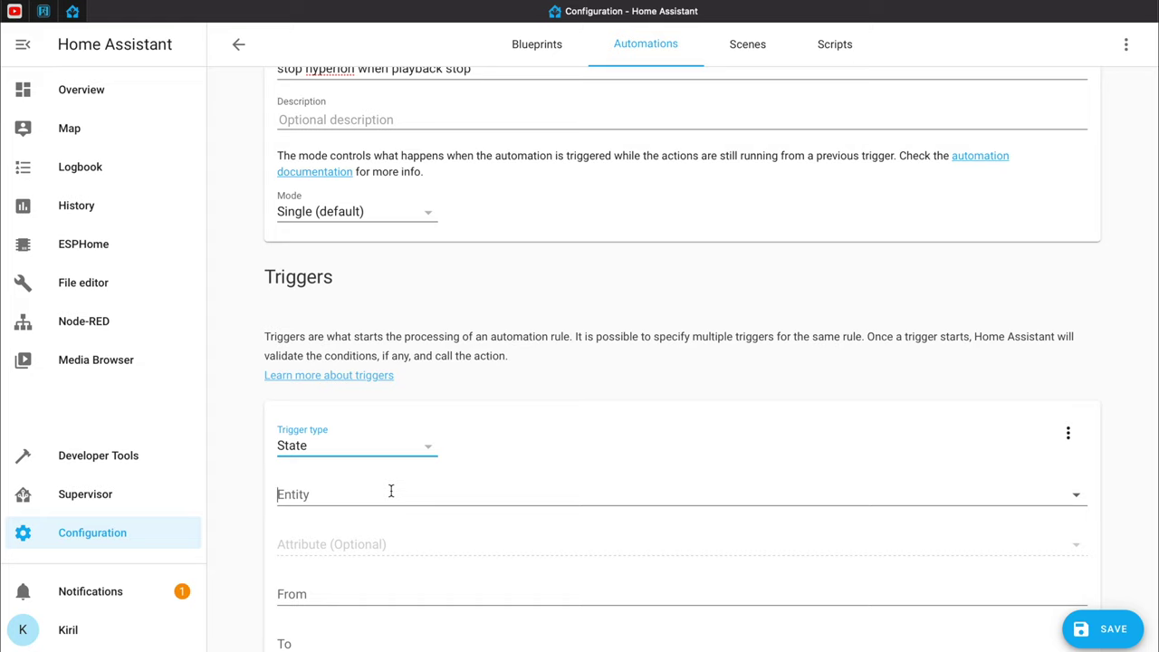
left_click(390, 493)
type("med")
left_click(407, 438)
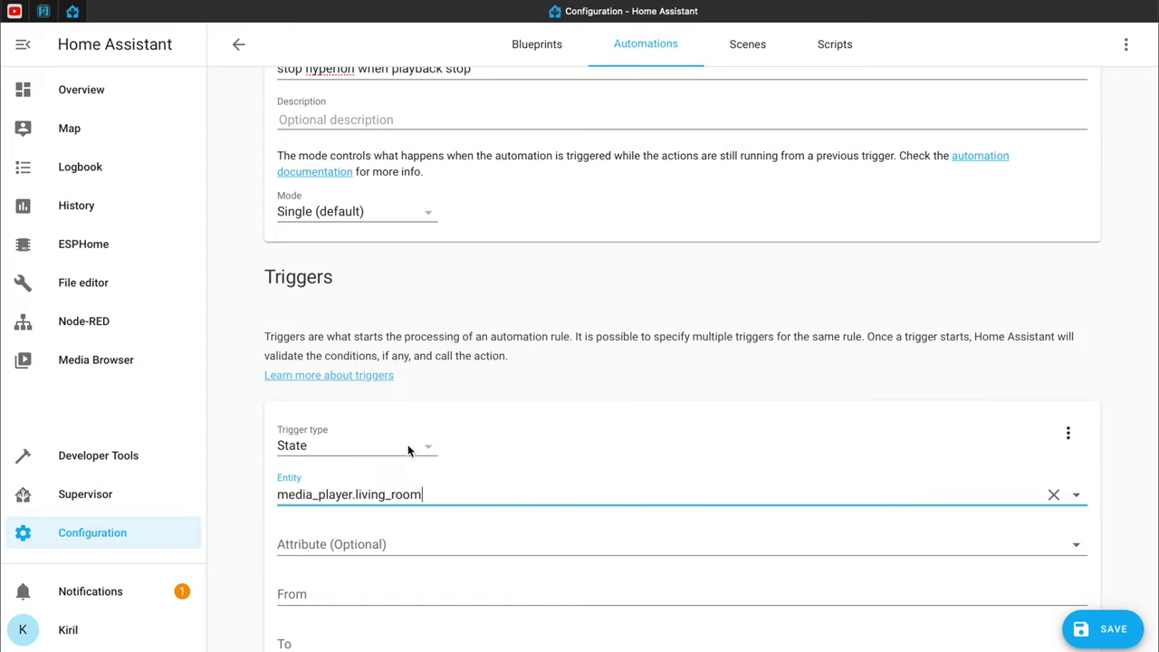
scroll(409, 548, "down", 2)
left_click(361, 548)
type("off")
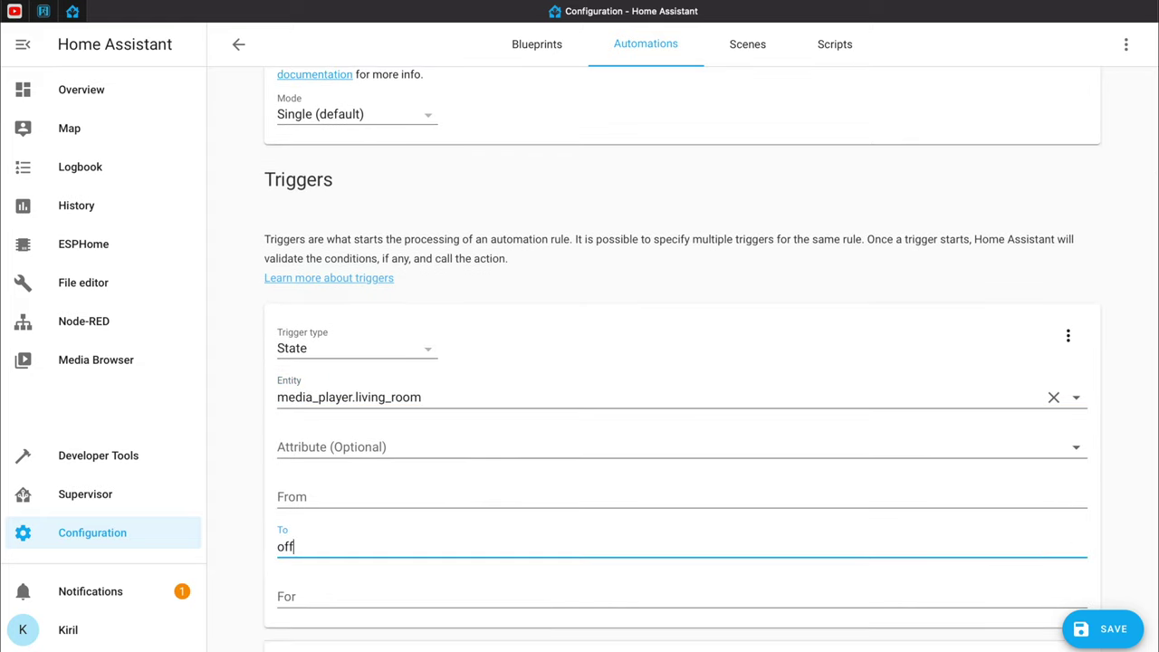
scroll(534, 497, "down", 5)
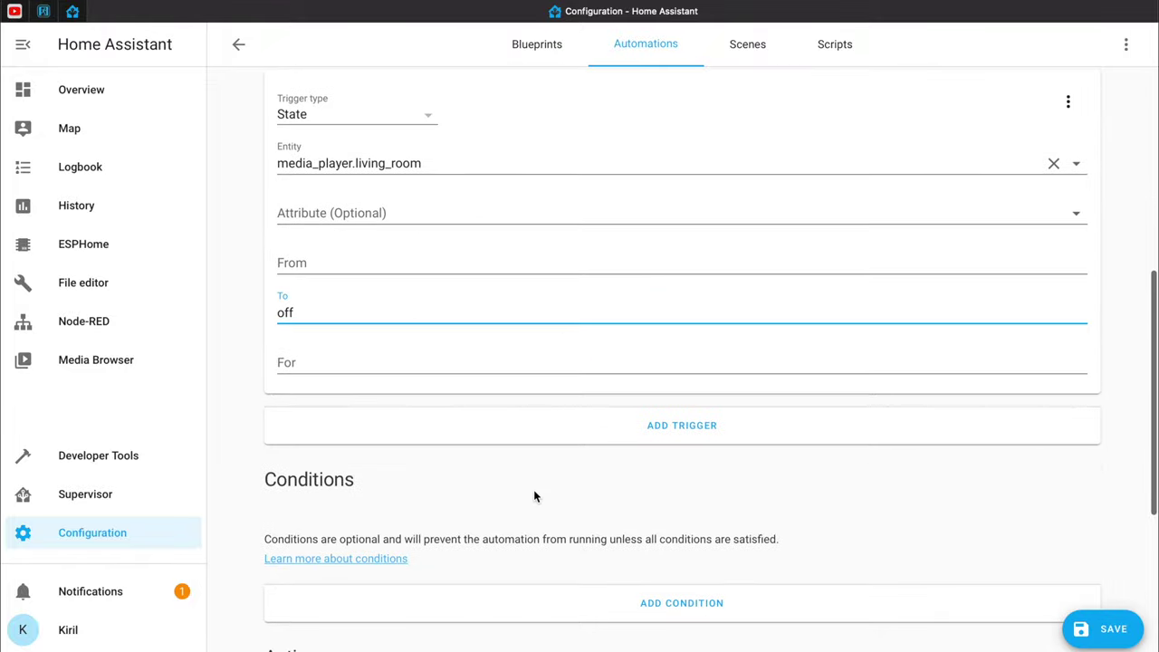
- Add a second State trigger on media_player.living_room changing to idle
left_click(646, 438)
scroll(644, 438, "down", 1)
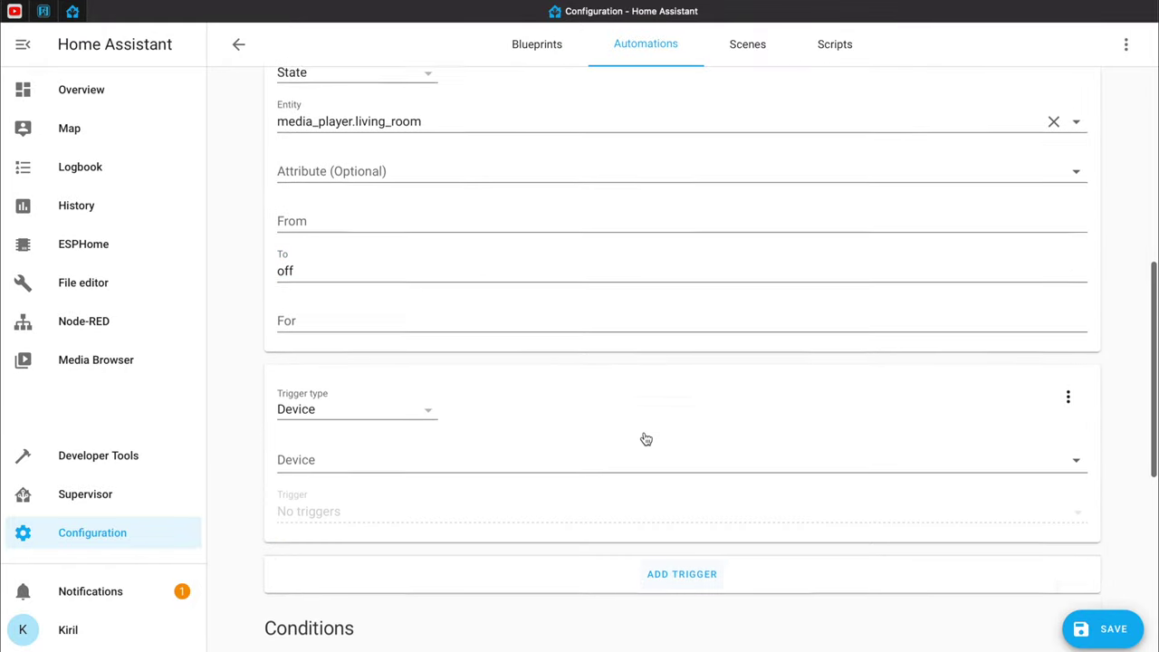
left_click(419, 425)
left_click(363, 483)
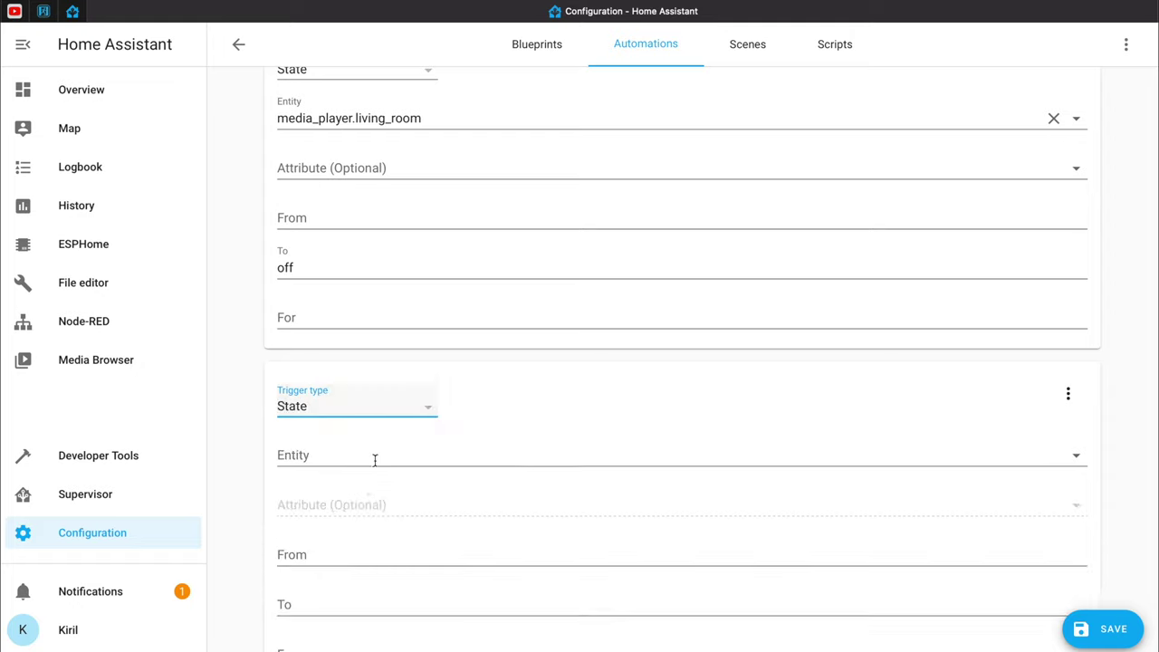
left_click(385, 453)
type("med")
left_click(407, 387)
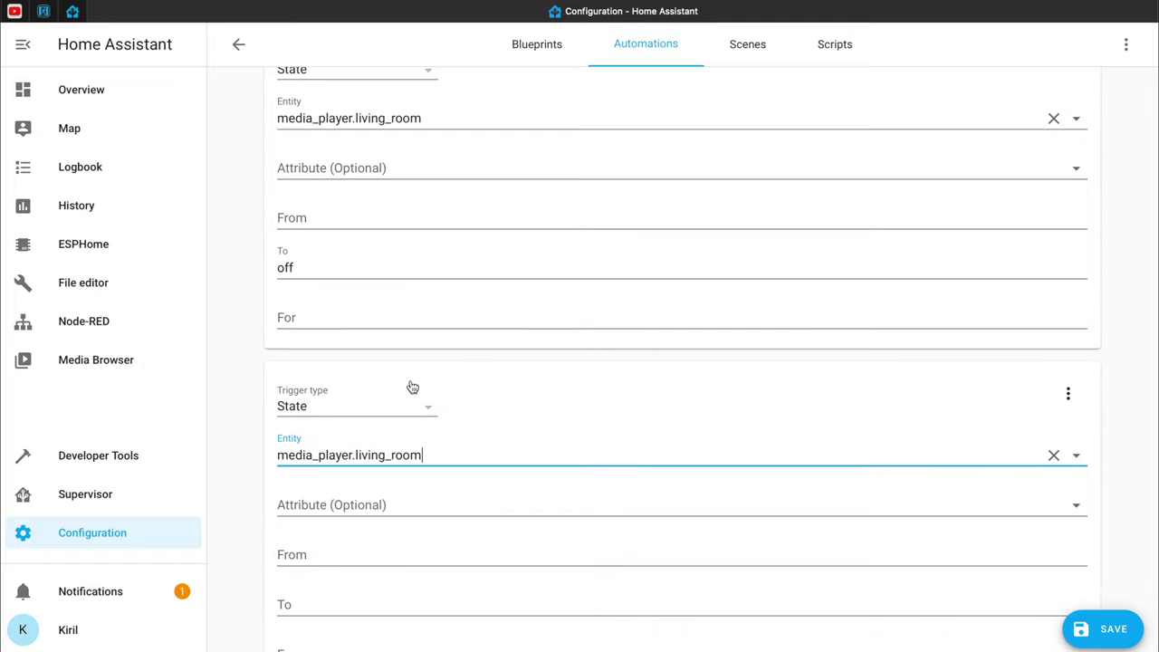
left_click(347, 601)
scroll(348, 600, "down", 1)
type("i")
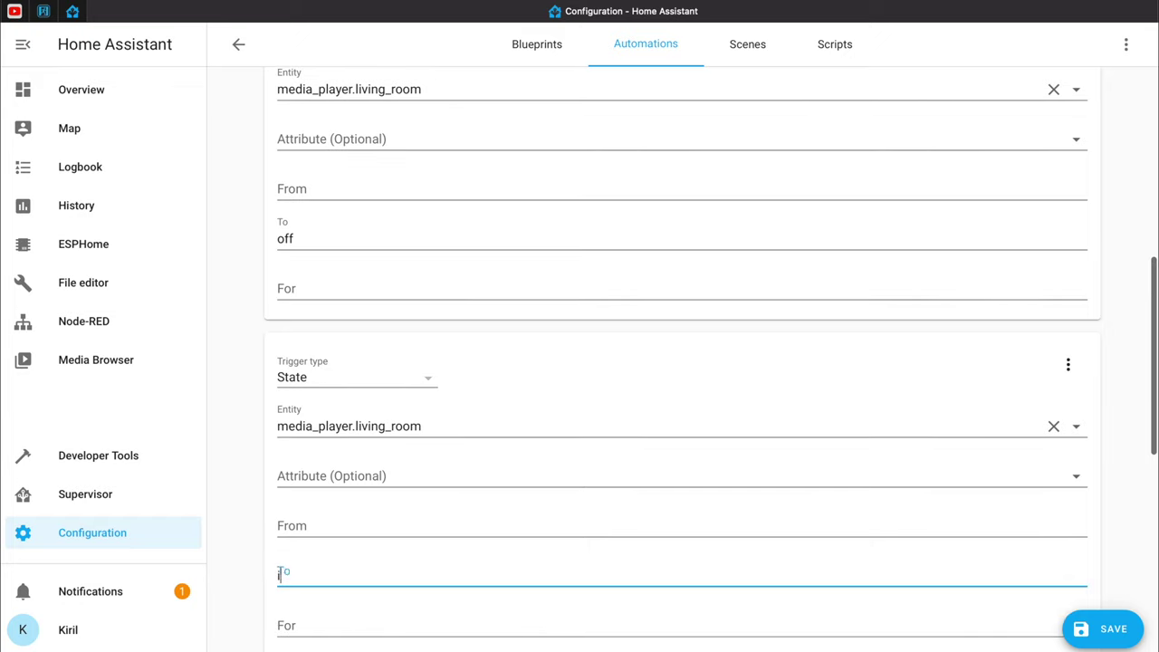
type("dle")
scroll(659, 560, "down", 3)
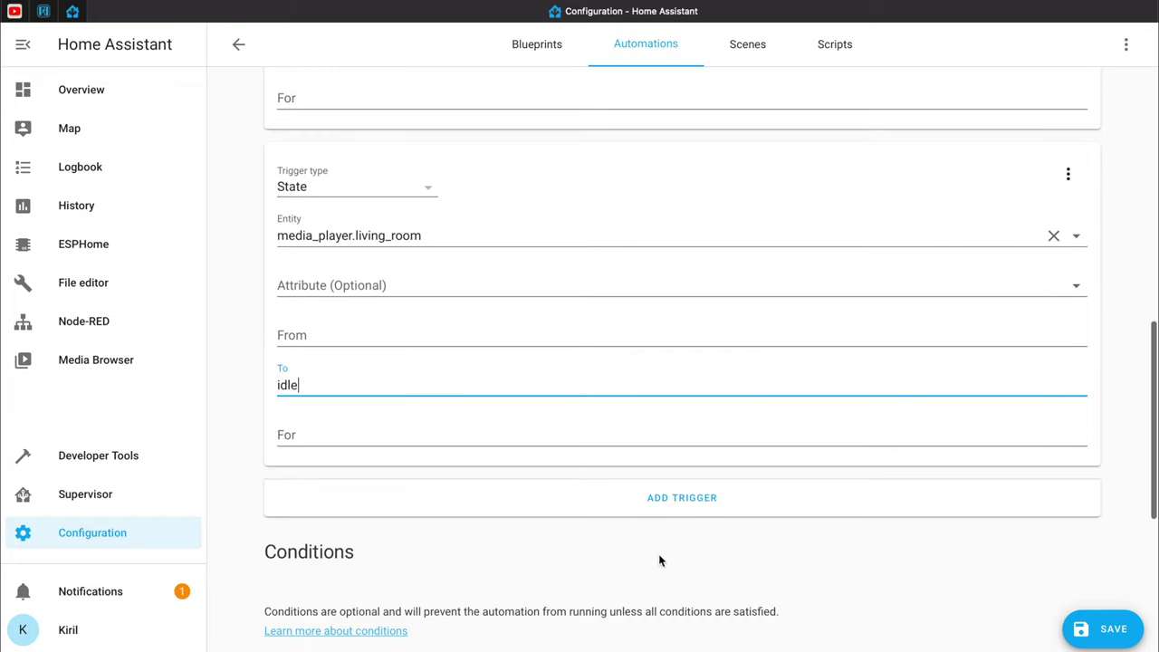
- Add a third State trigger on media_player.living_room, with To set to paused
left_click(705, 511)
scroll(587, 542, "down", 1)
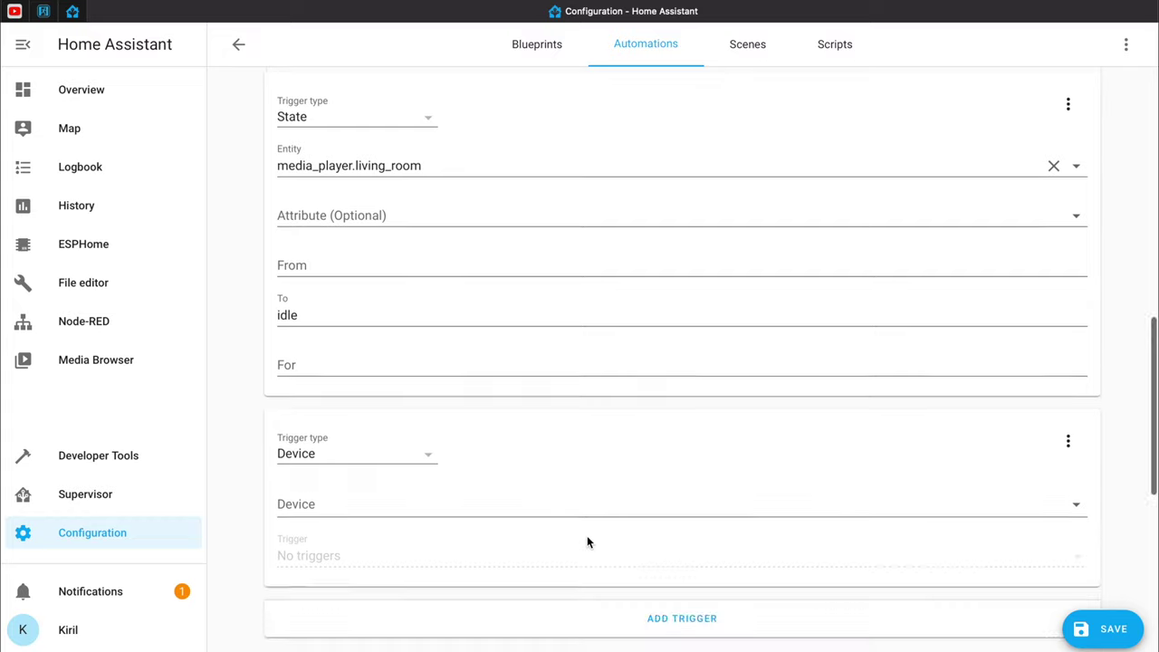
left_click(429, 456)
left_click(396, 532)
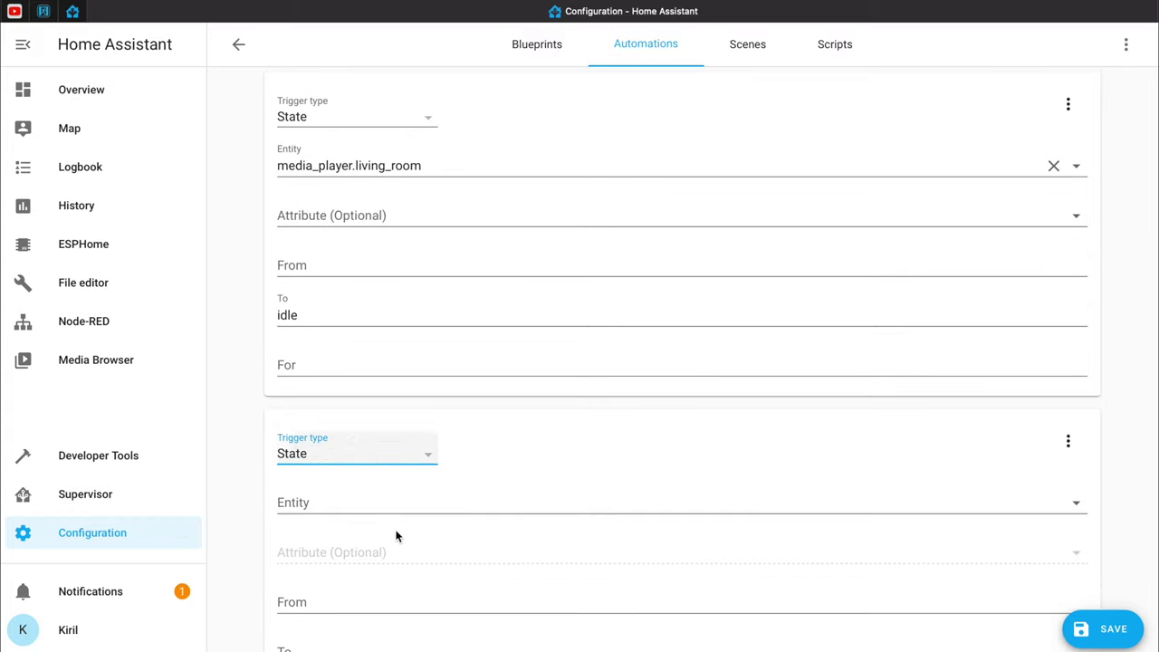
scroll(396, 536, "down", 2)
left_click(398, 396)
type("med")
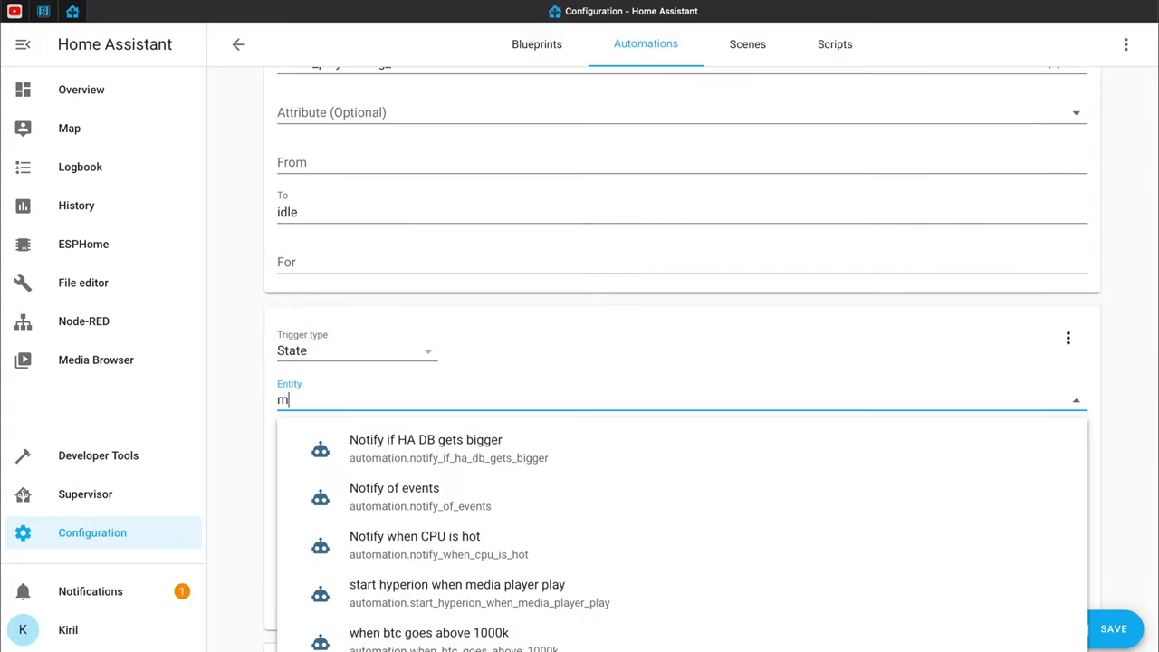
left_click(444, 556)
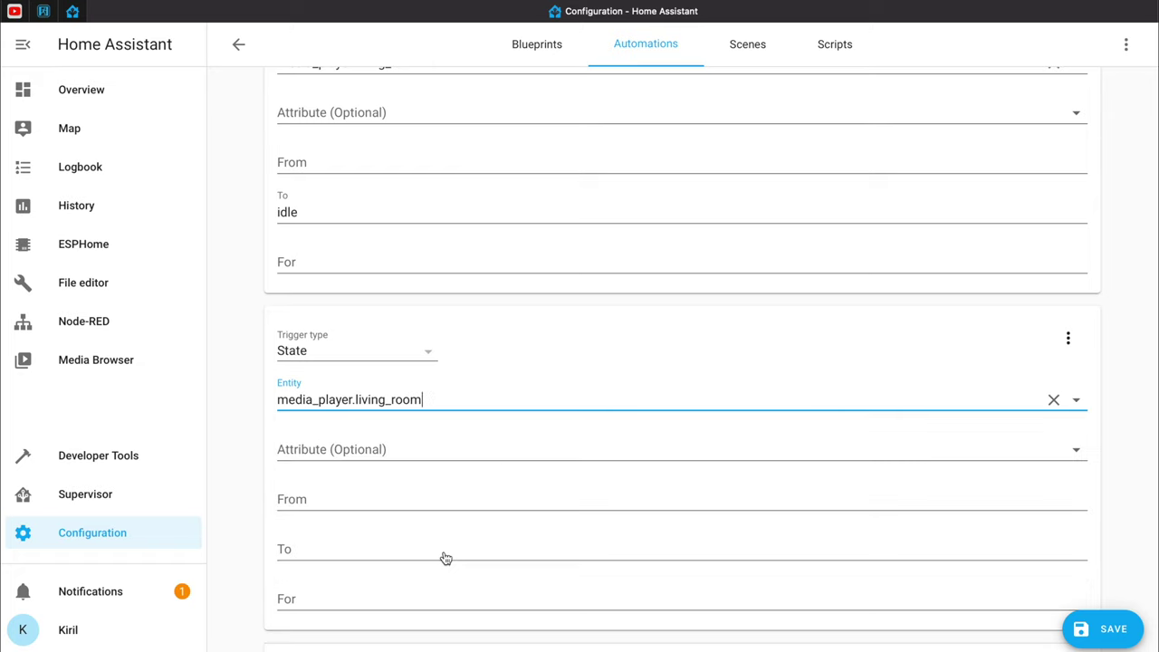
scroll(459, 533, "down", 1)
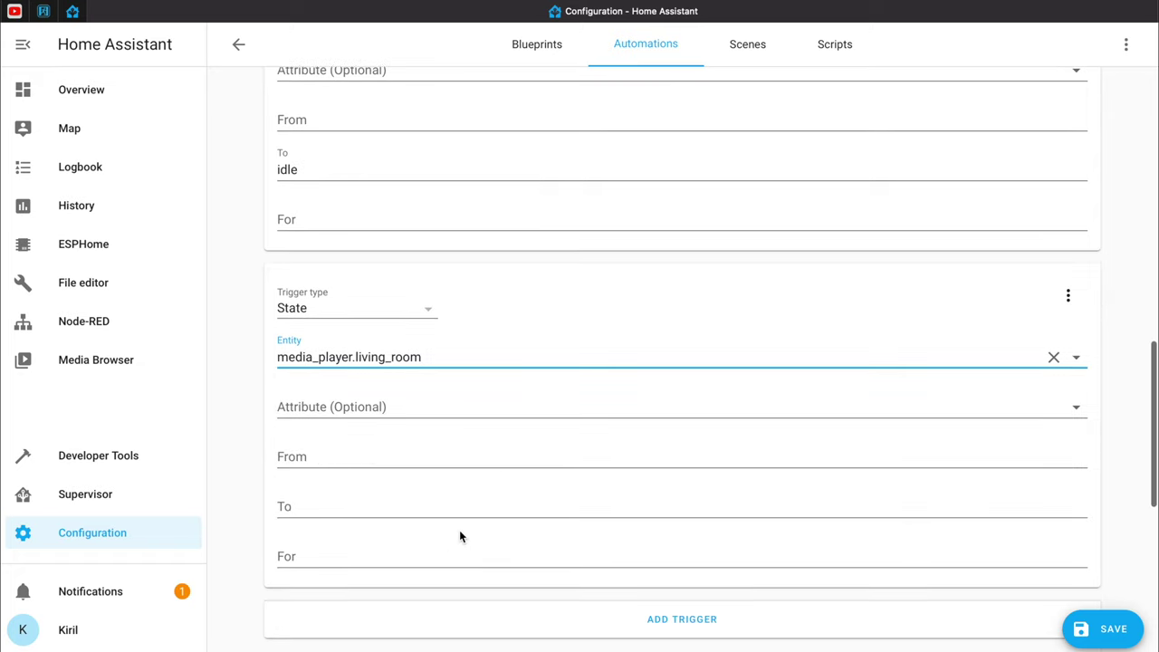
left_click(393, 502)
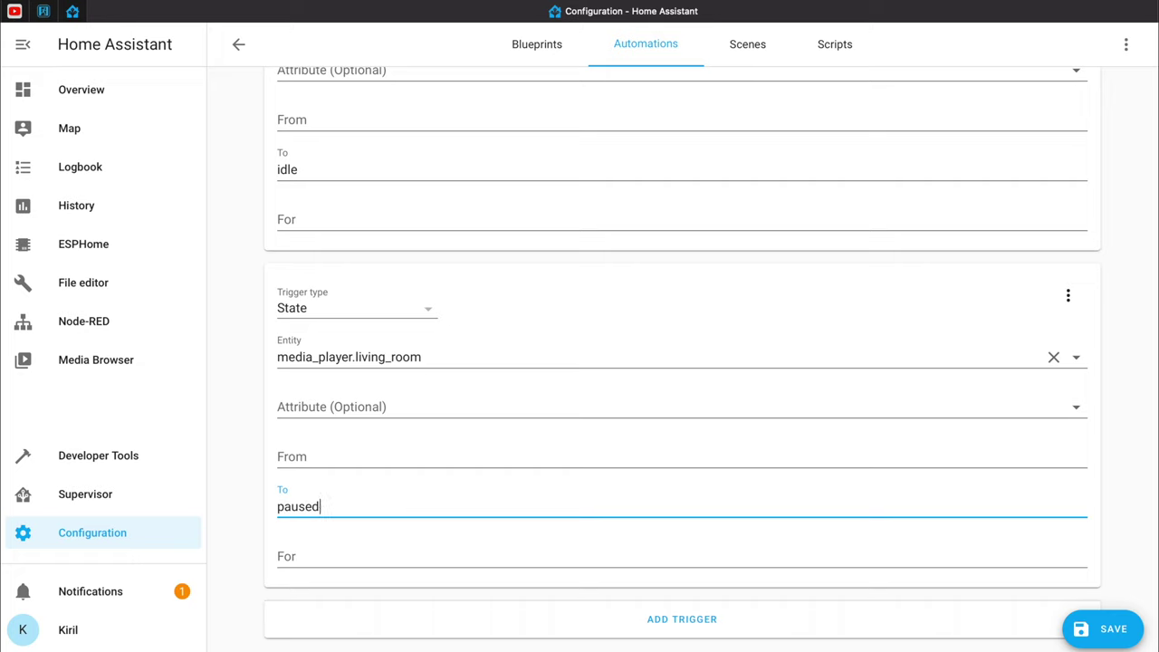
scroll(460, 503, "down", 8)
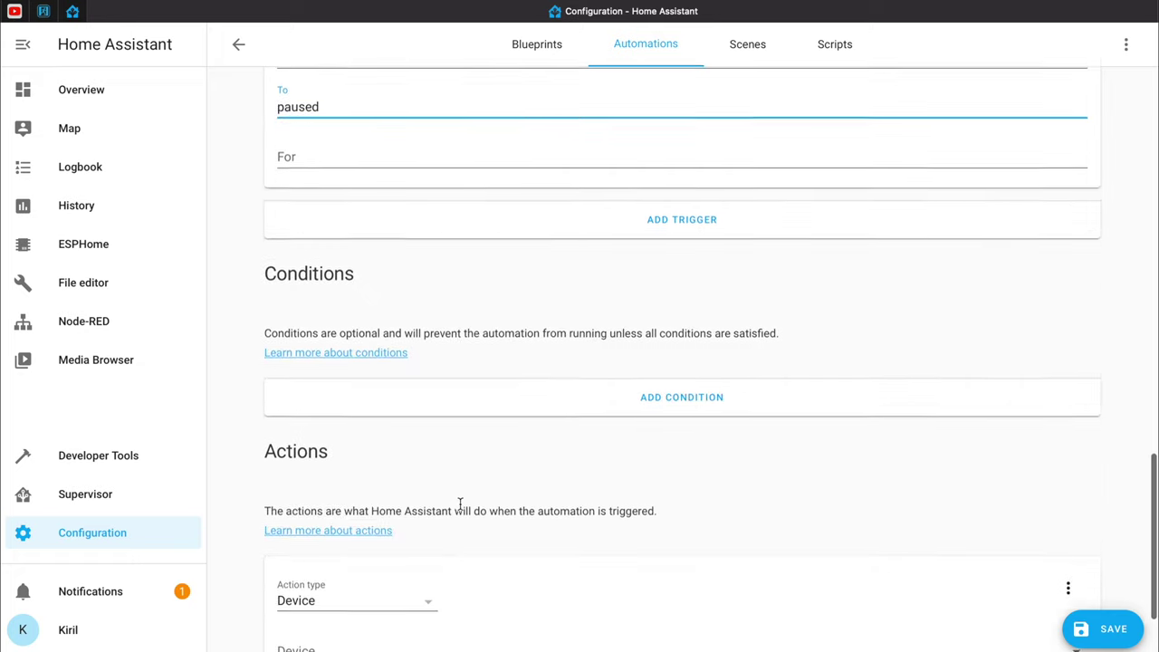
- Make the action call Light: Turn off on the First LED Hardware instance, then return to Overview
left_click(302, 540)
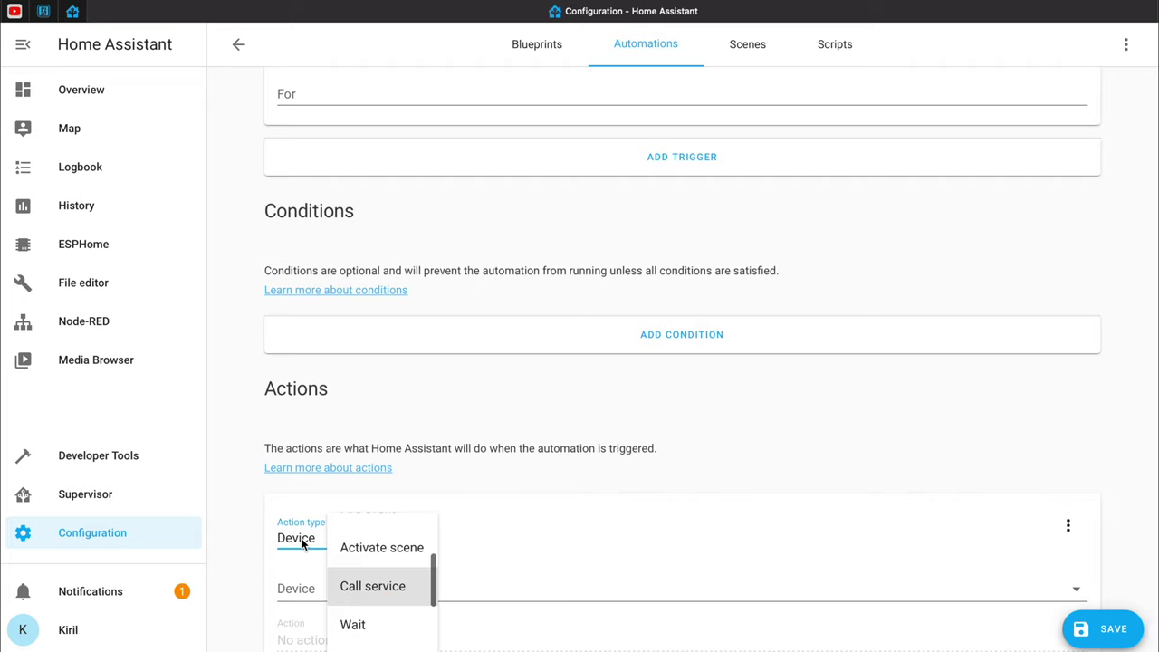
left_click(388, 584)
scroll(389, 582, "down", 1)
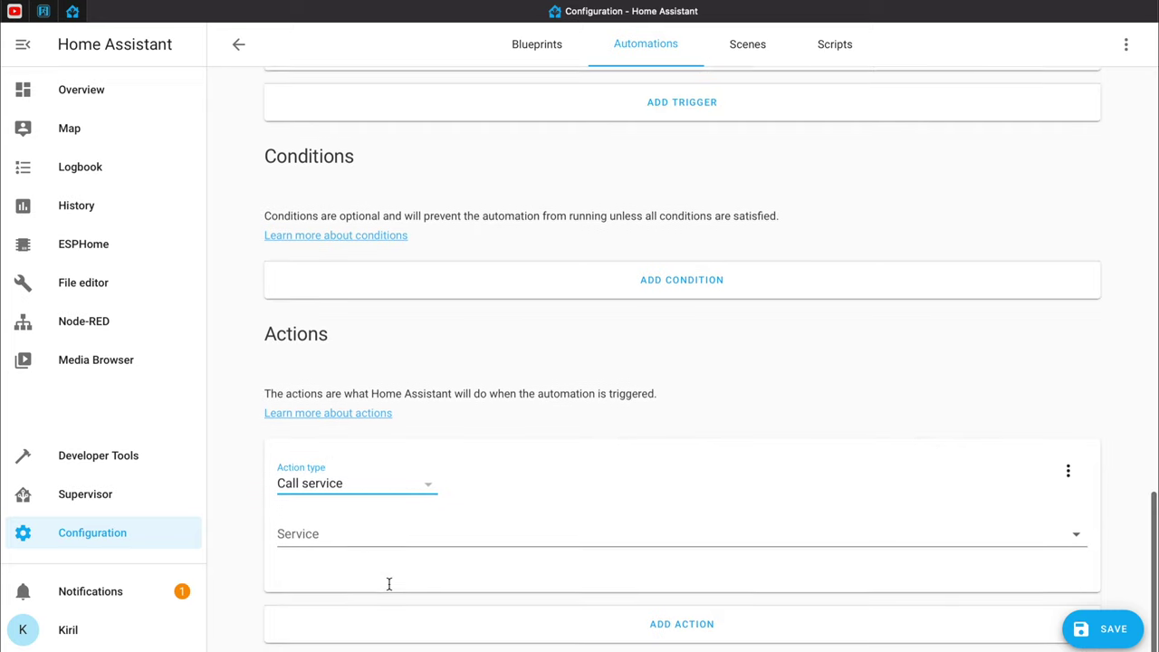
left_click(376, 532)
type("lig")
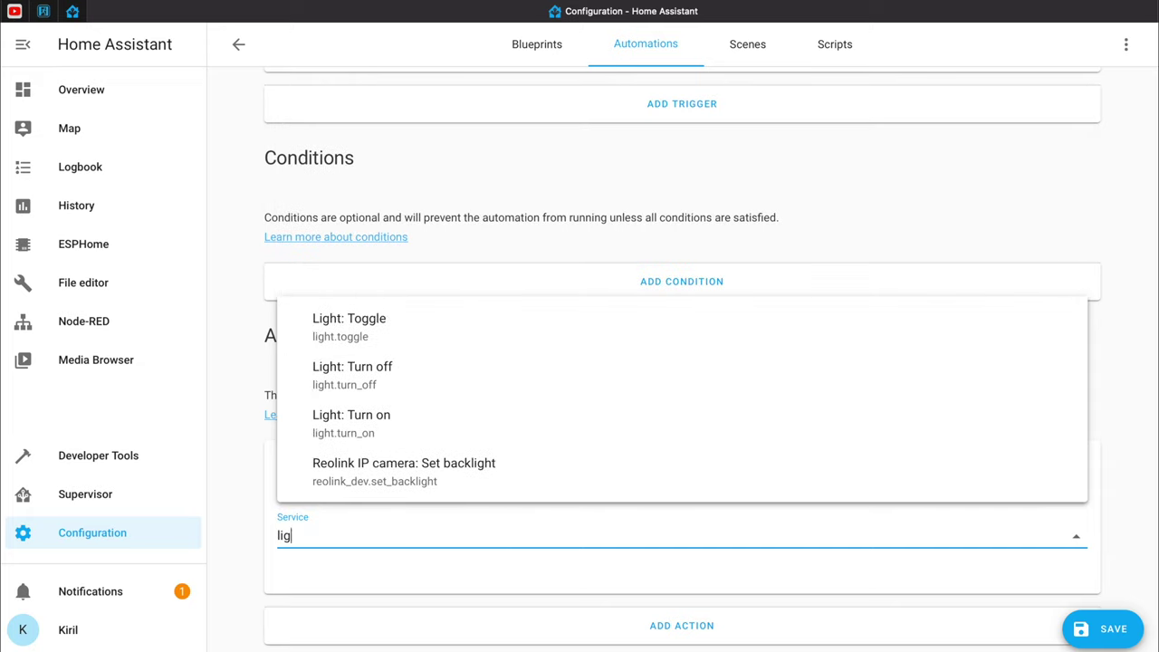
left_click(458, 379)
scroll(464, 522, "down", 2)
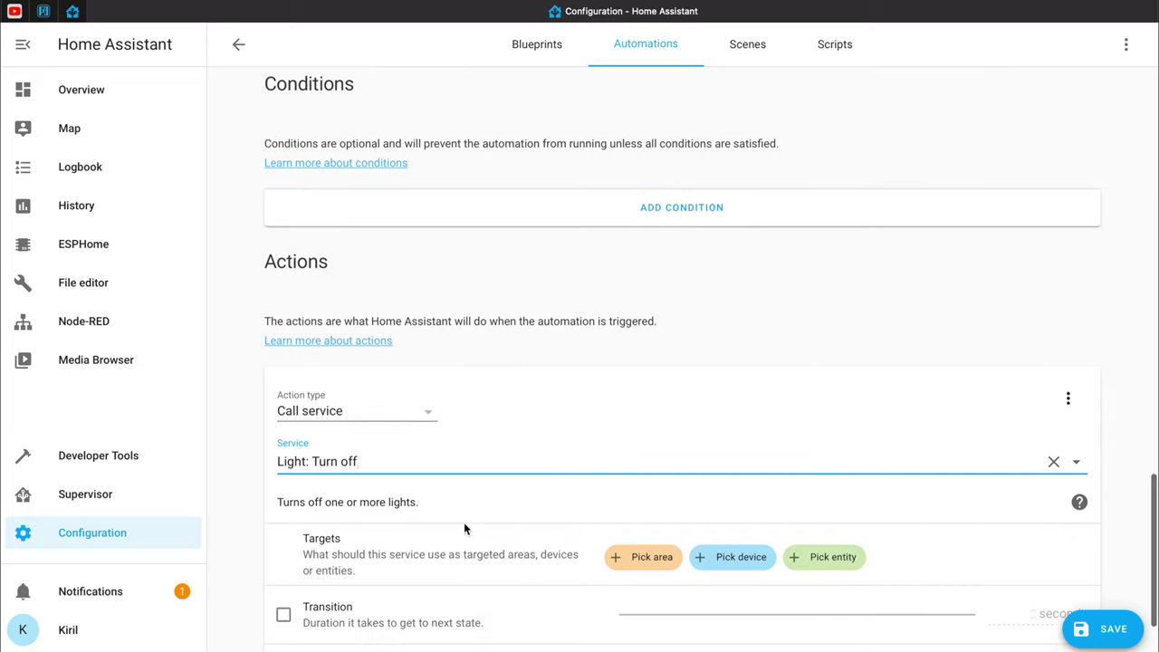
left_click(821, 541)
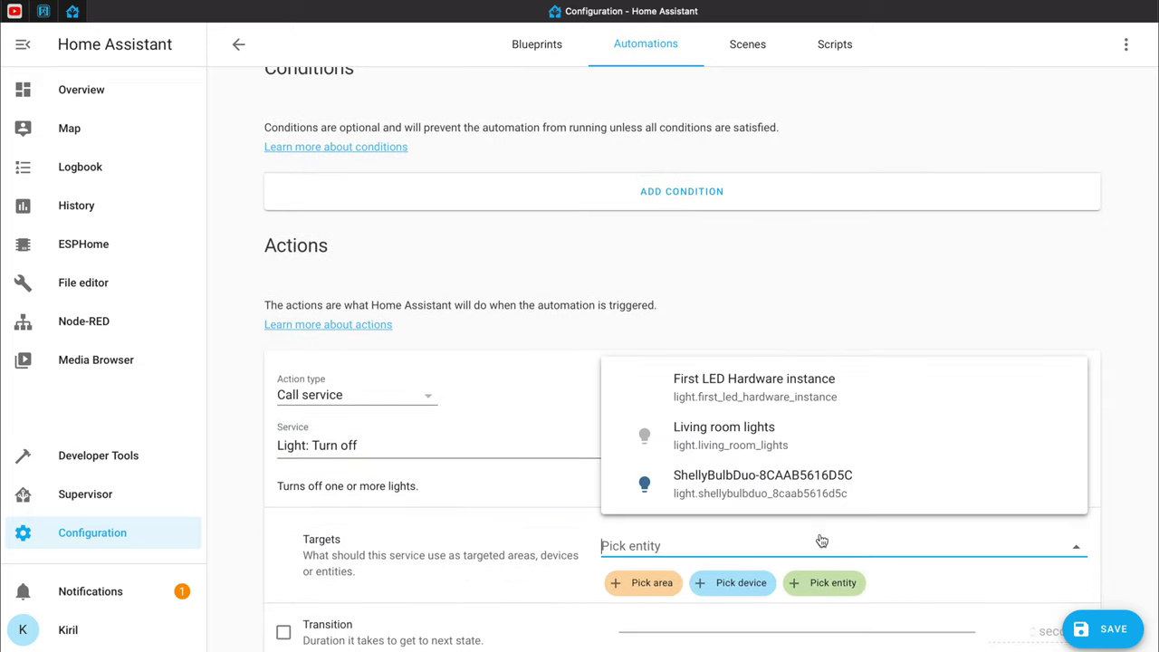
left_click(752, 392)
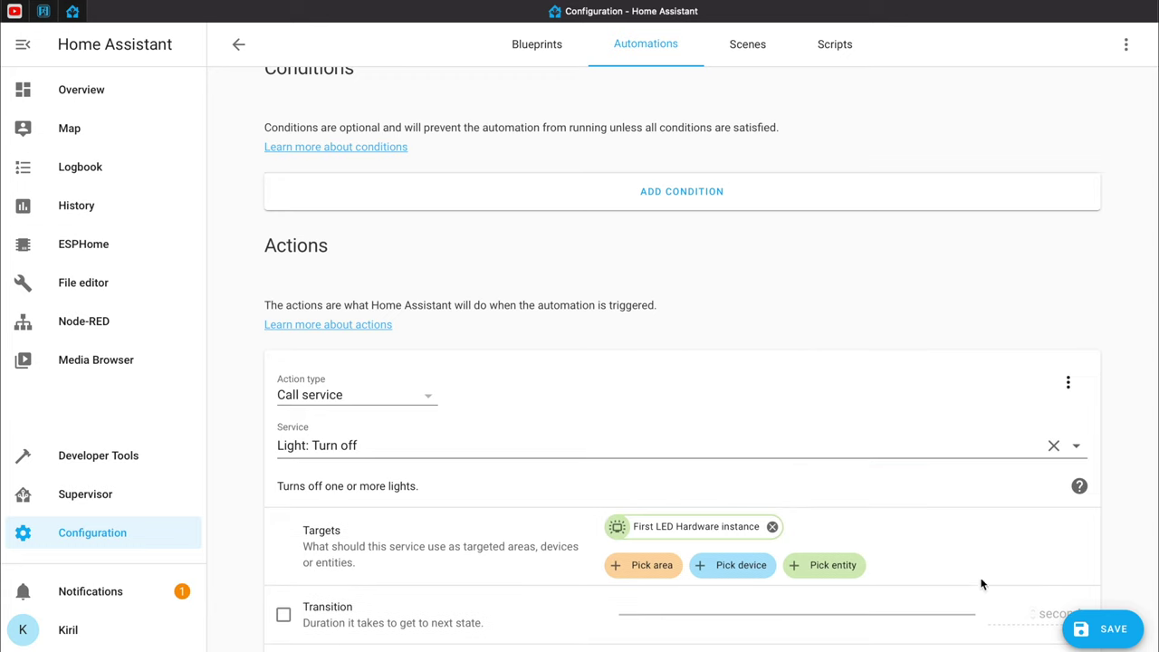
scroll(981, 584, "down", 3)
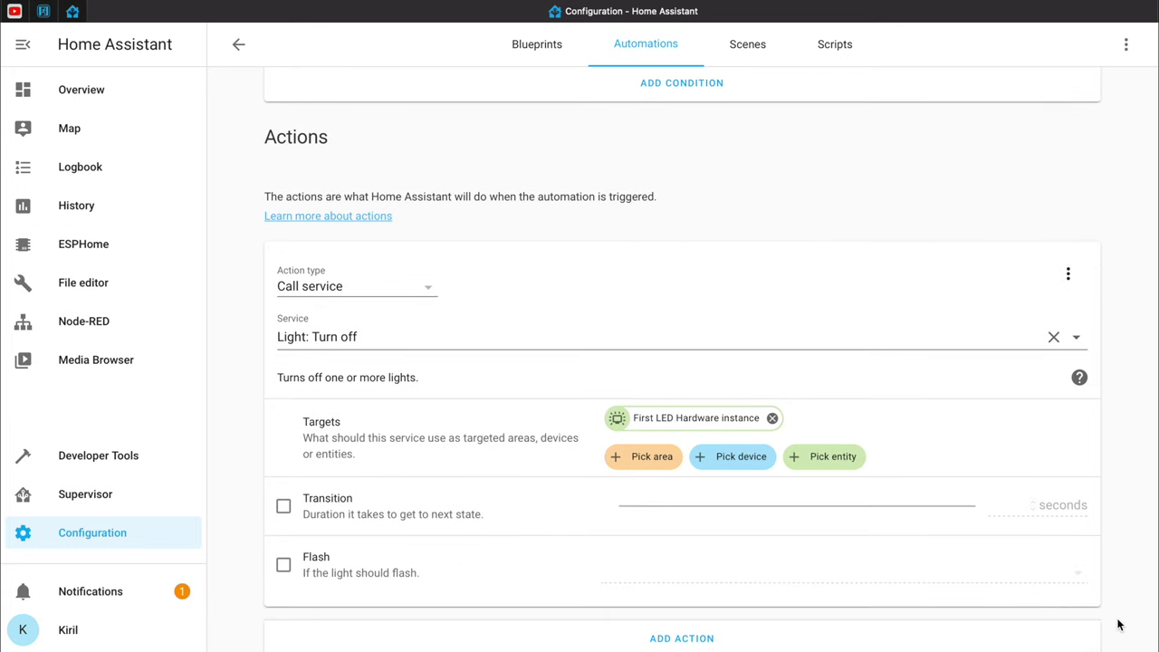
scroll(851, 299, "up", 1)
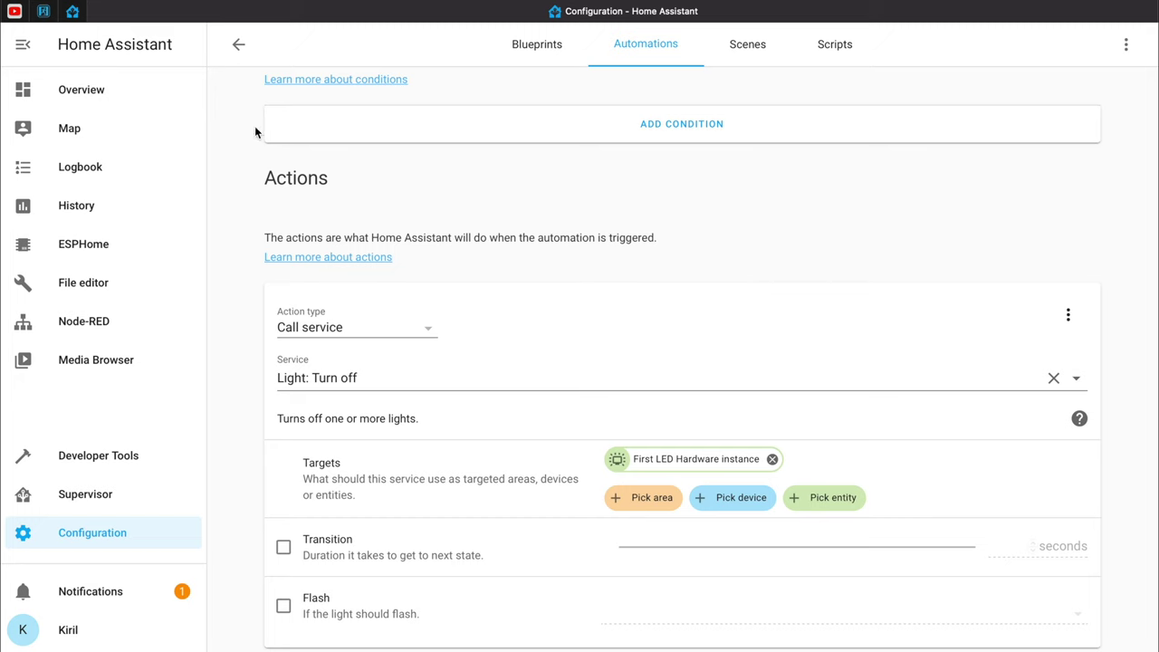
left_click(83, 94)
scroll(426, 350, "down", 3)
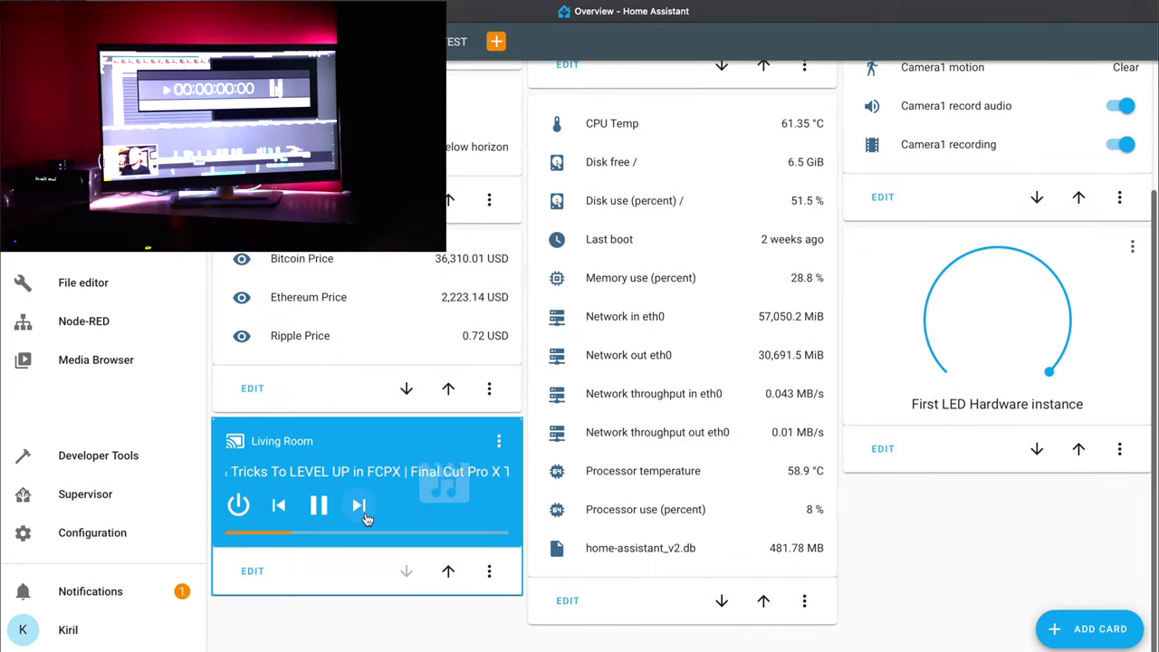
- Turn off the First LED Hardware instance light and view the Living Room player's details
left_click(999, 323)
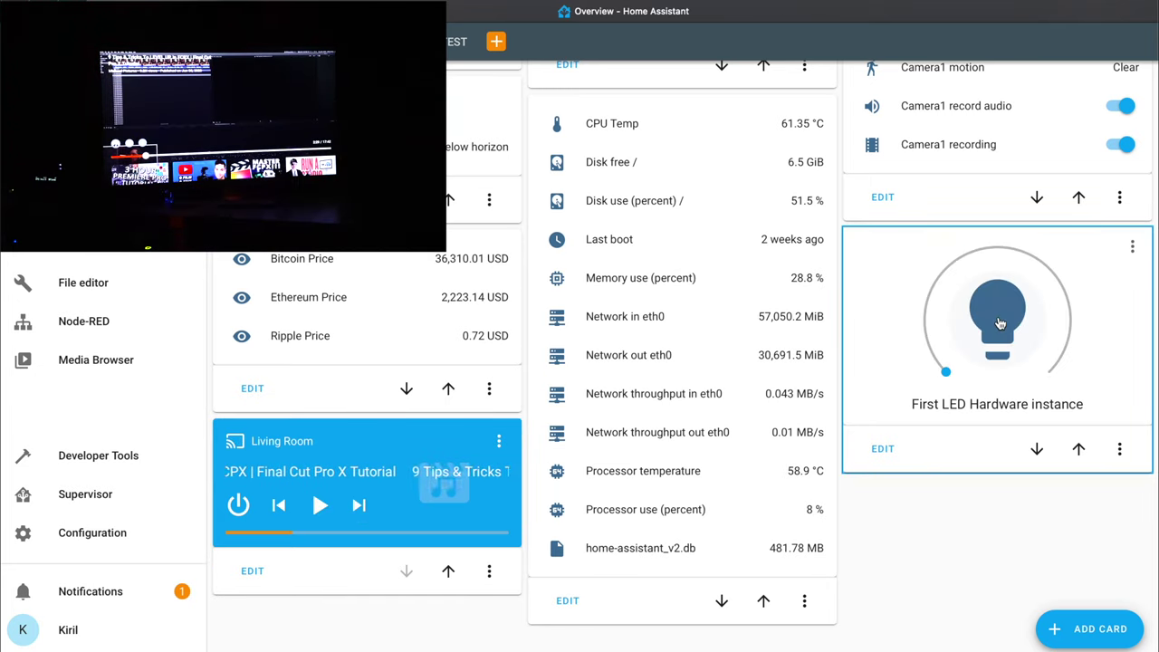
left_click(499, 441)
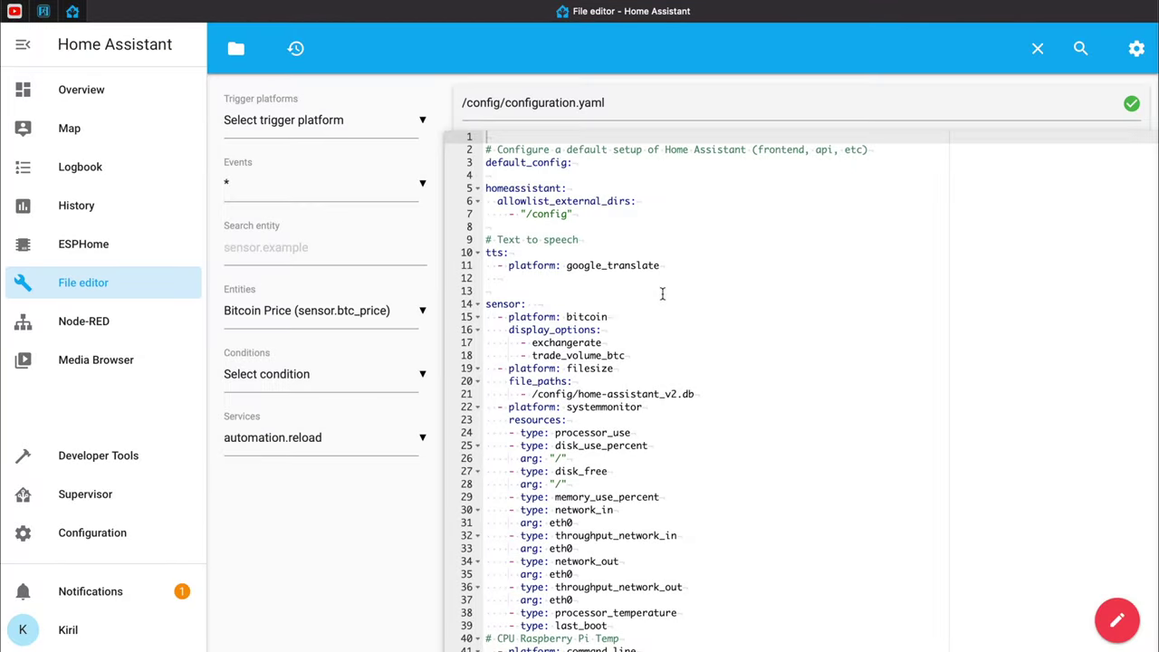
- Paste the ping binary_sensor block for 'LG TV' (10.0.0.24, 30 s polling) above sensor: and save configuration.yaml
left_click(662, 294)
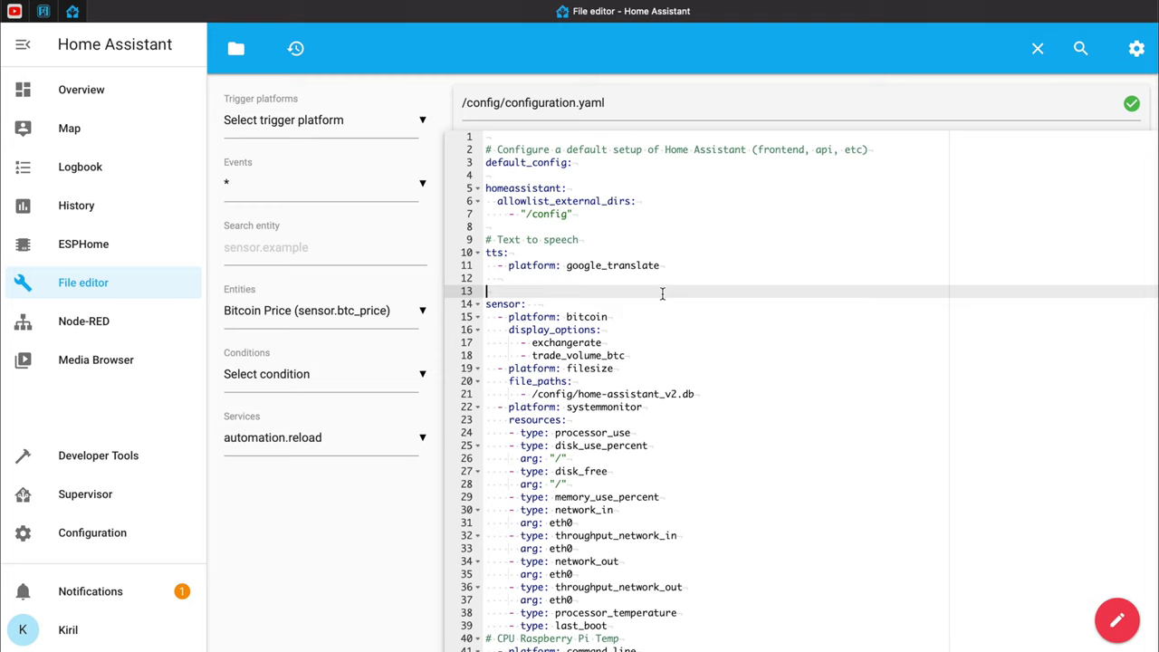
key("Return")
key("Return")
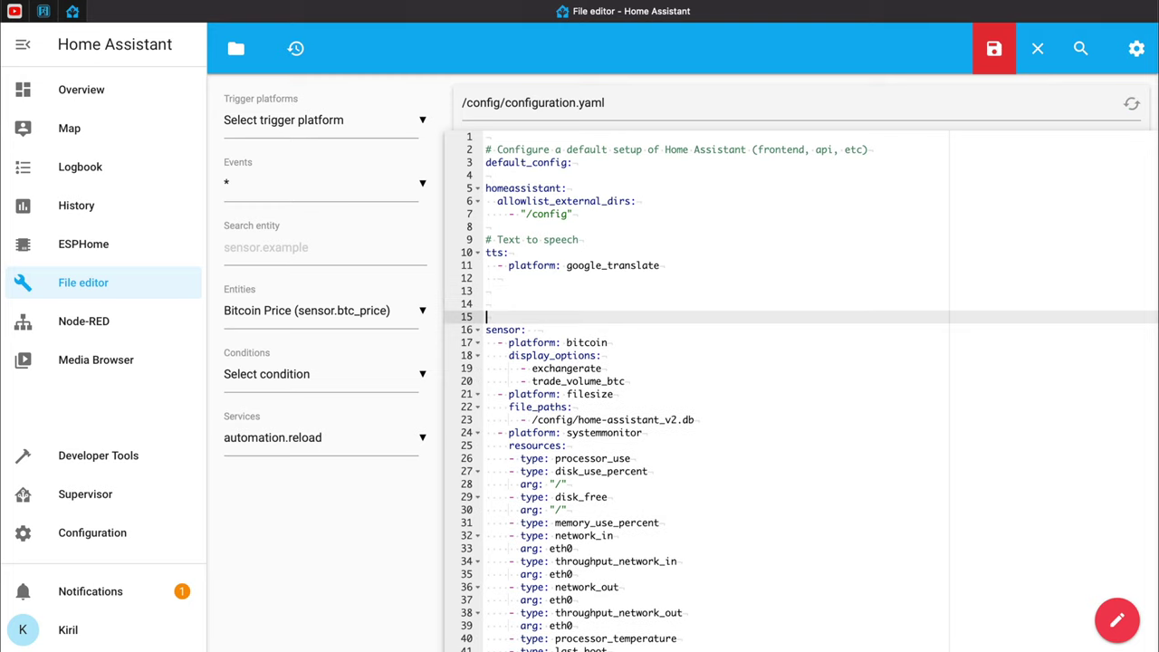
key("Up")
key("Up")
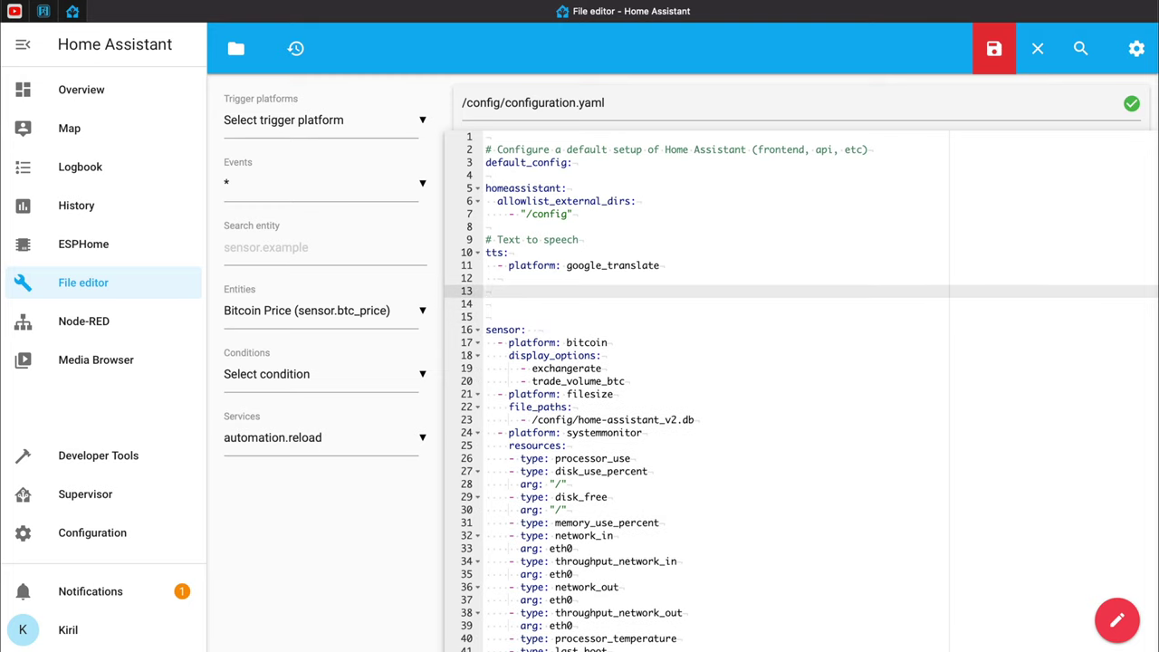
type("binary_sensor:   - platform: ping     host: 10.0.0.24     name: \"LG TV\"     count: 1     scan_interval: 30")
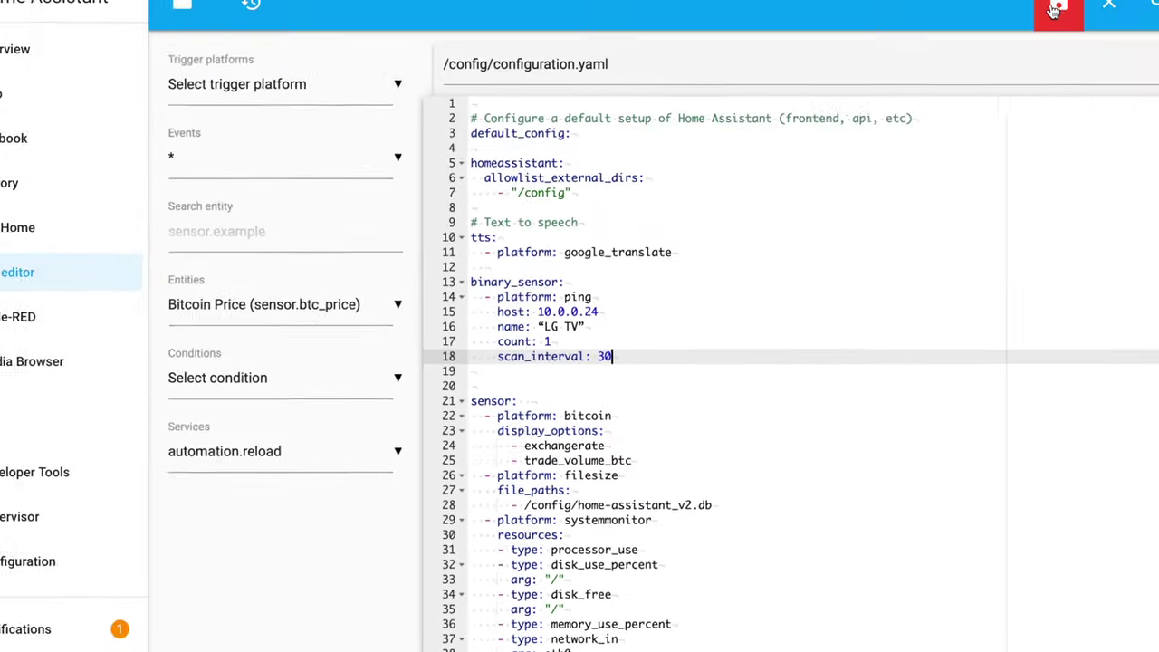
left_click(993, 47)
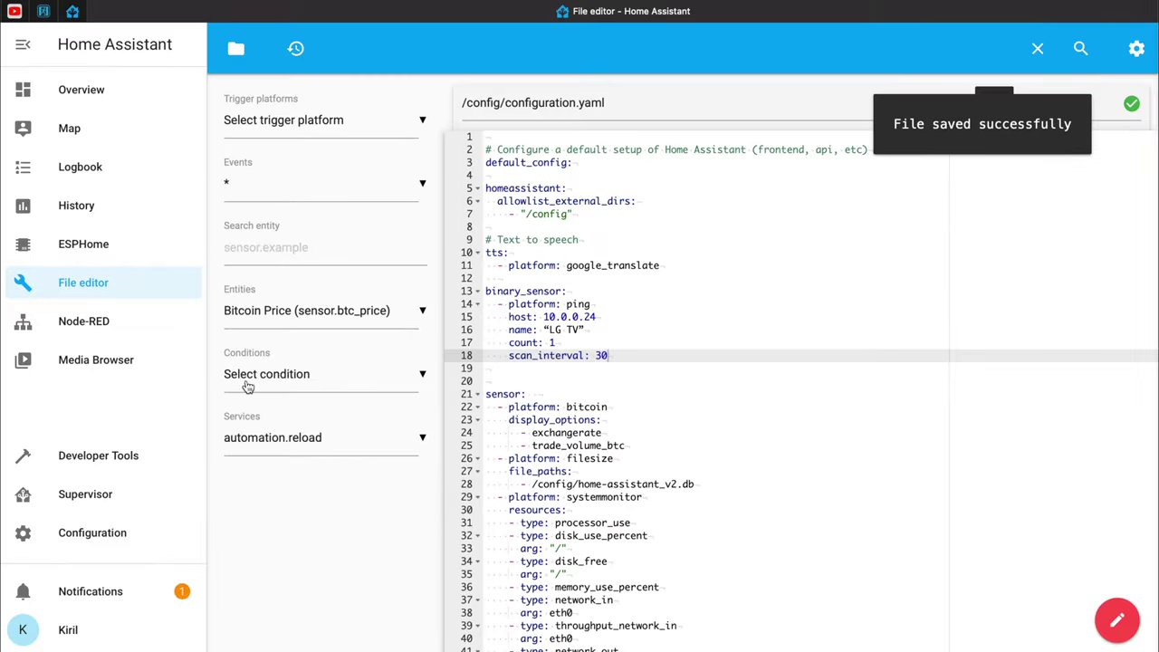
left_click(117, 538)
- Validate the configuration in Server Controls, then restart Home Assistant
scroll(686, 381, "down", 6)
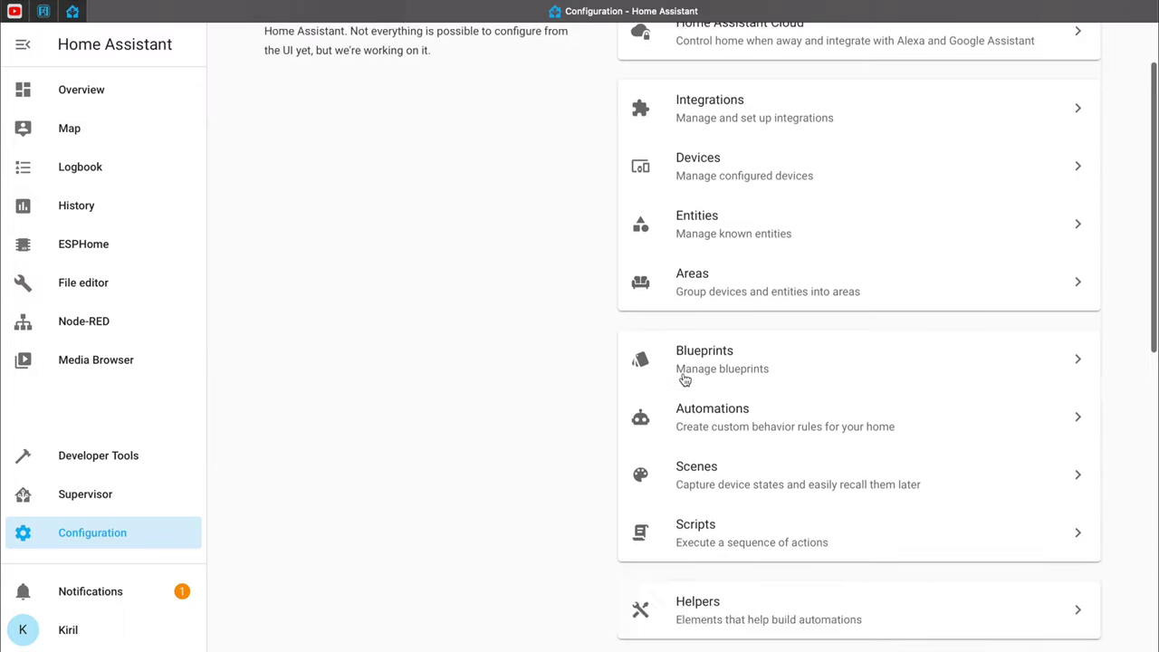
scroll(685, 381, "down", 5)
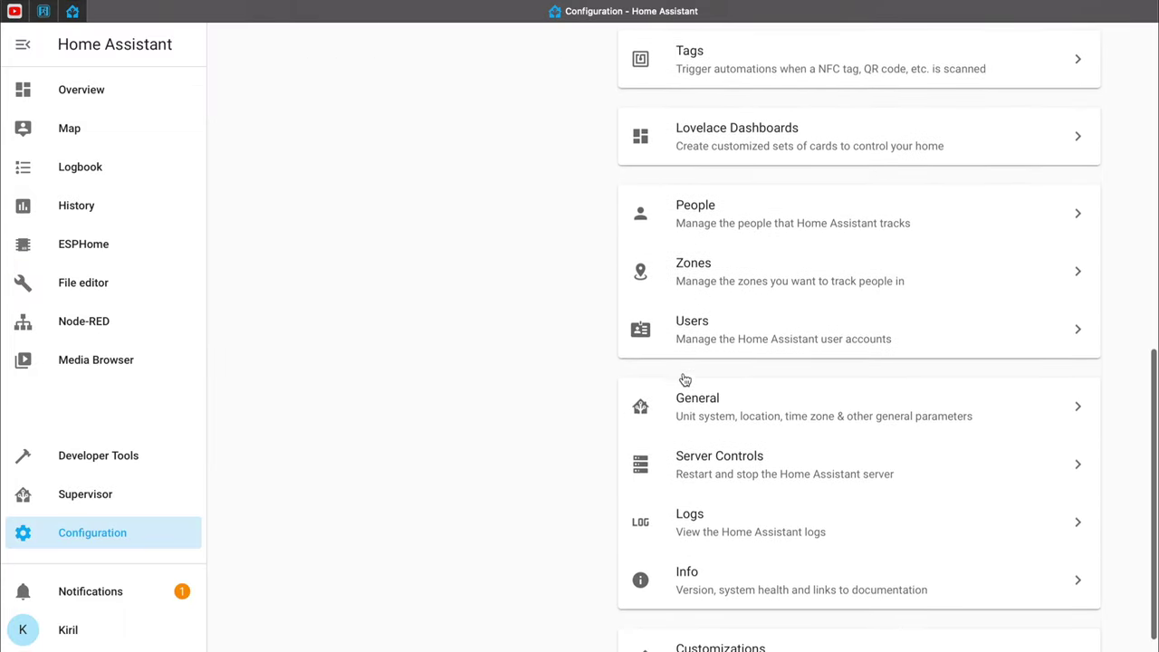
left_click(711, 445)
left_click(844, 302)
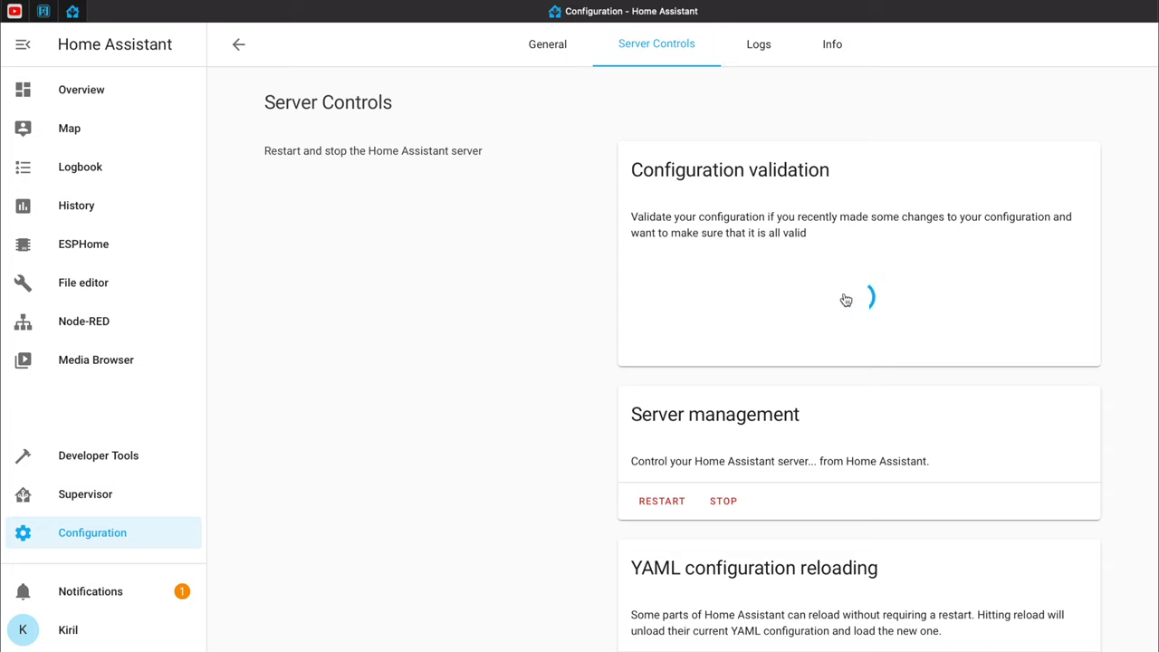
left_click(683, 507)
left_click(716, 398)
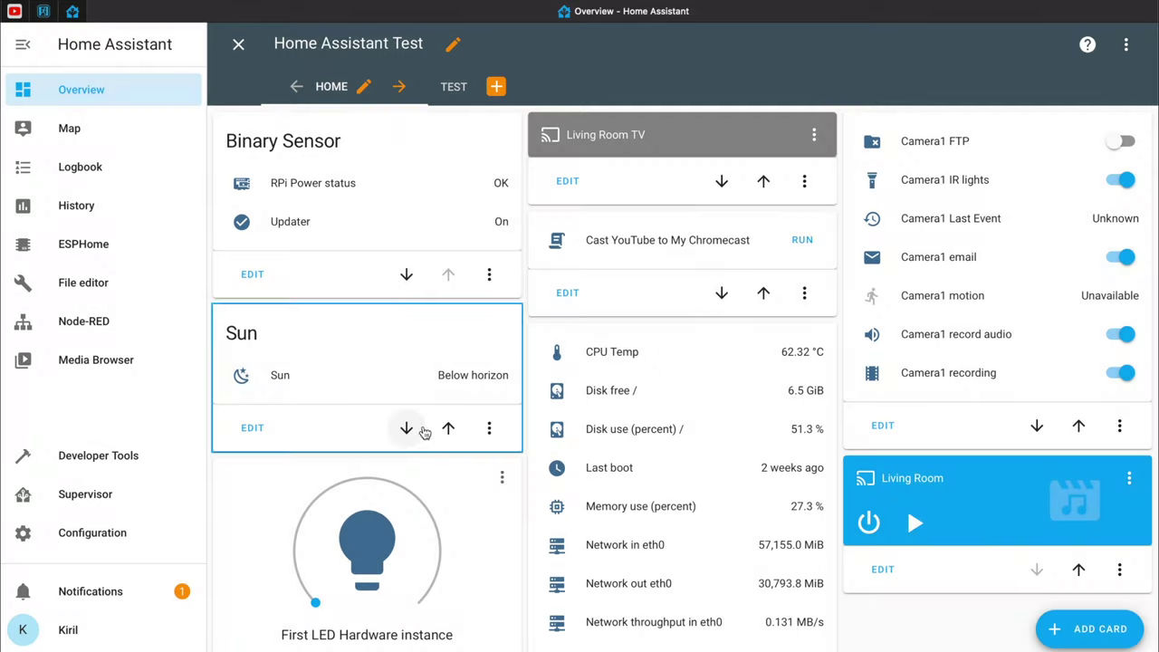
scroll(425, 433, "down", 1)
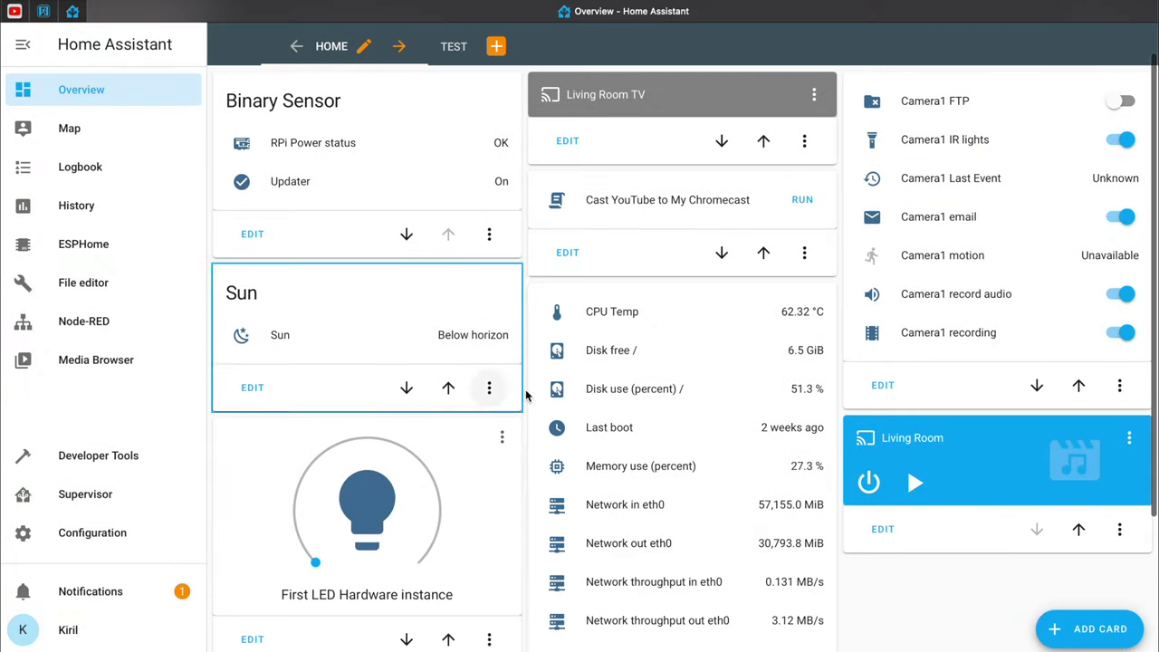
- Add an Entity card for LG TV (binary_sensor.lg_tv) to the Home view and inspect it
scroll(605, 344, "down", 5)
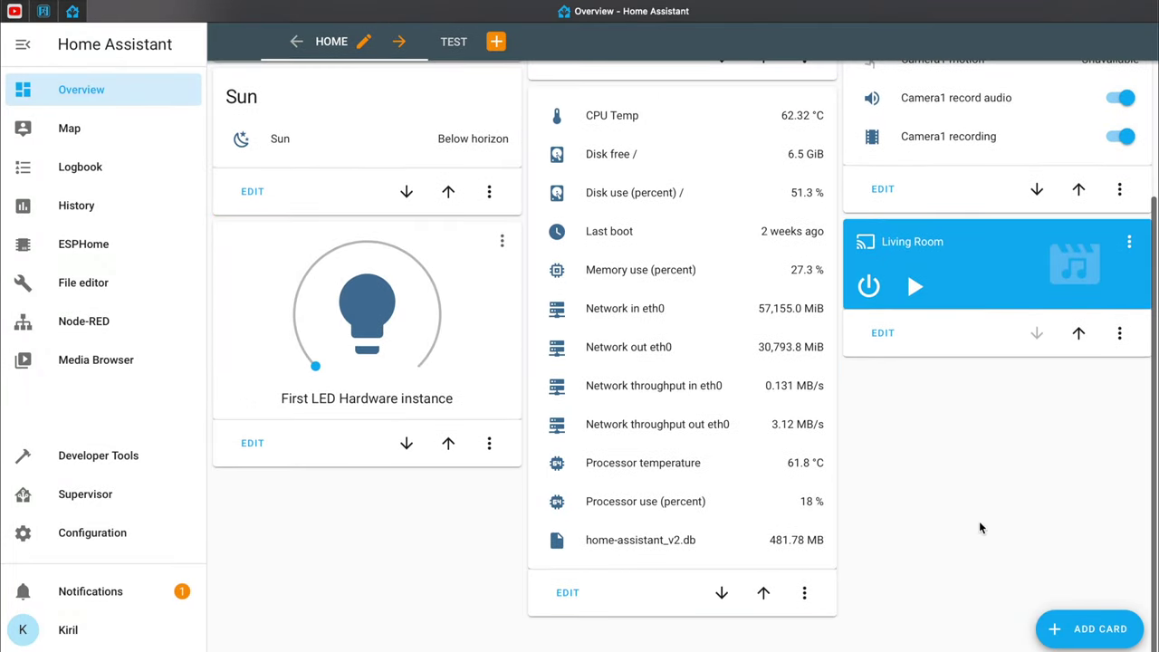
left_click(1078, 631)
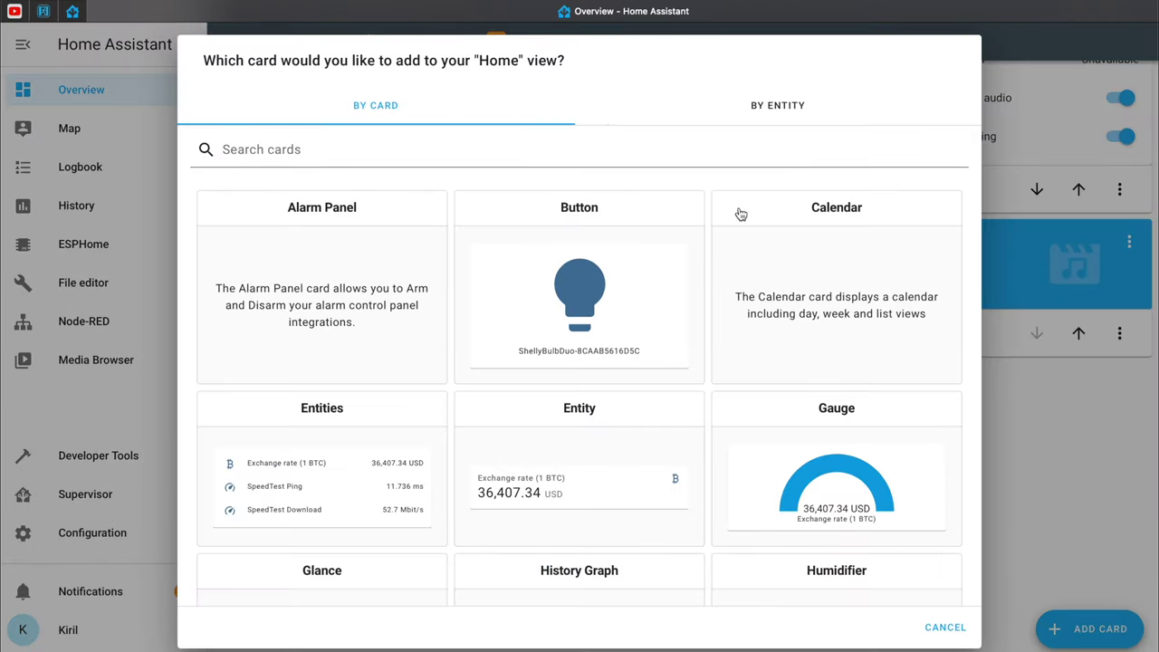
left_click(626, 423)
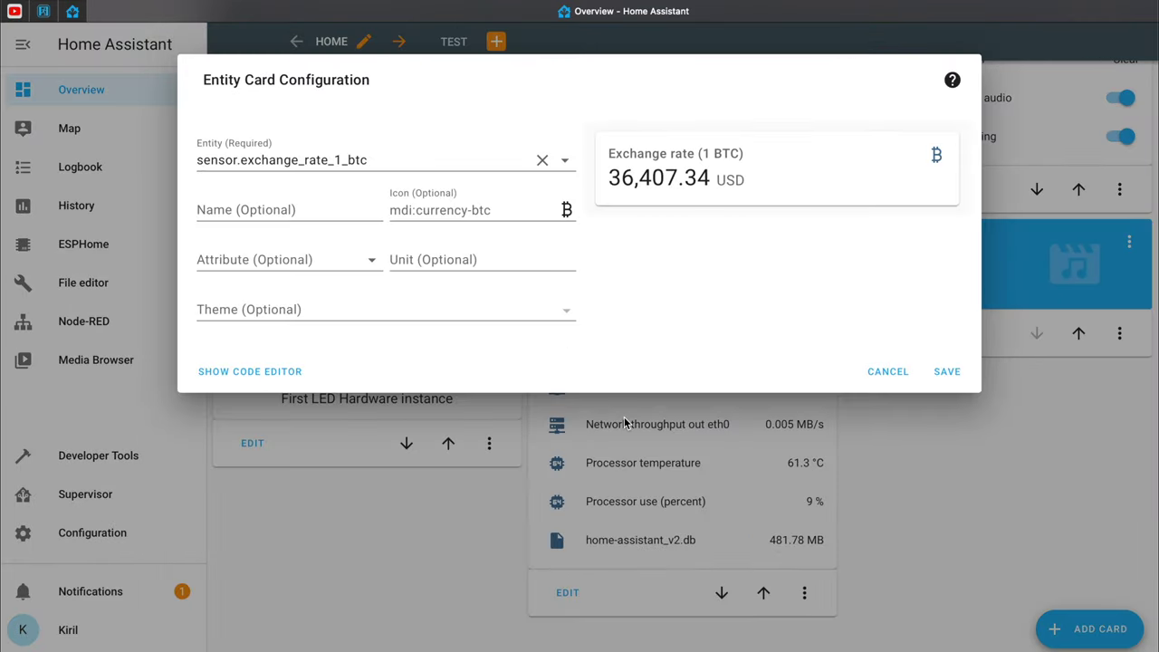
left_click(542, 162)
left_click(468, 161)
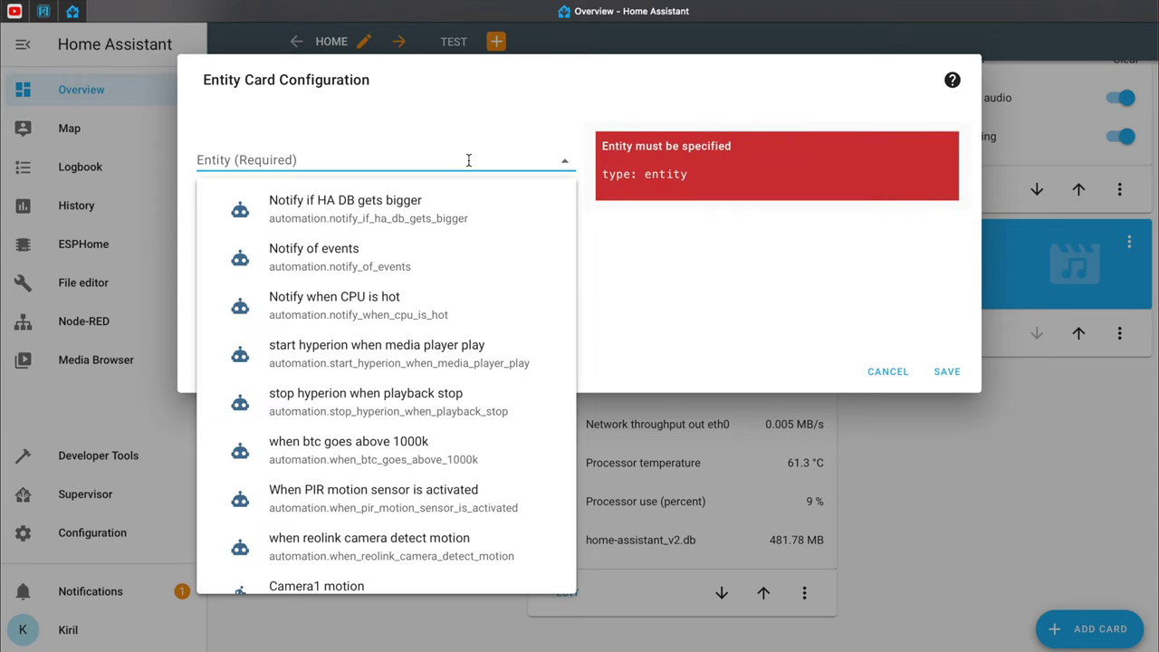
type("lg")
left_click(427, 227)
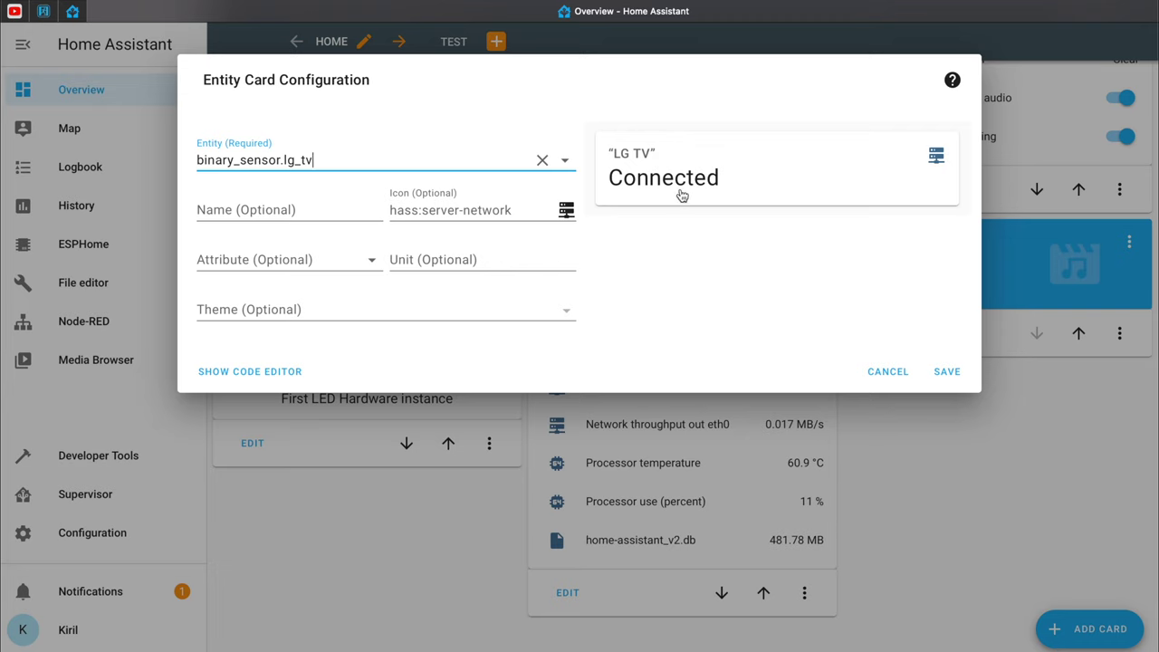
left_click(948, 373)
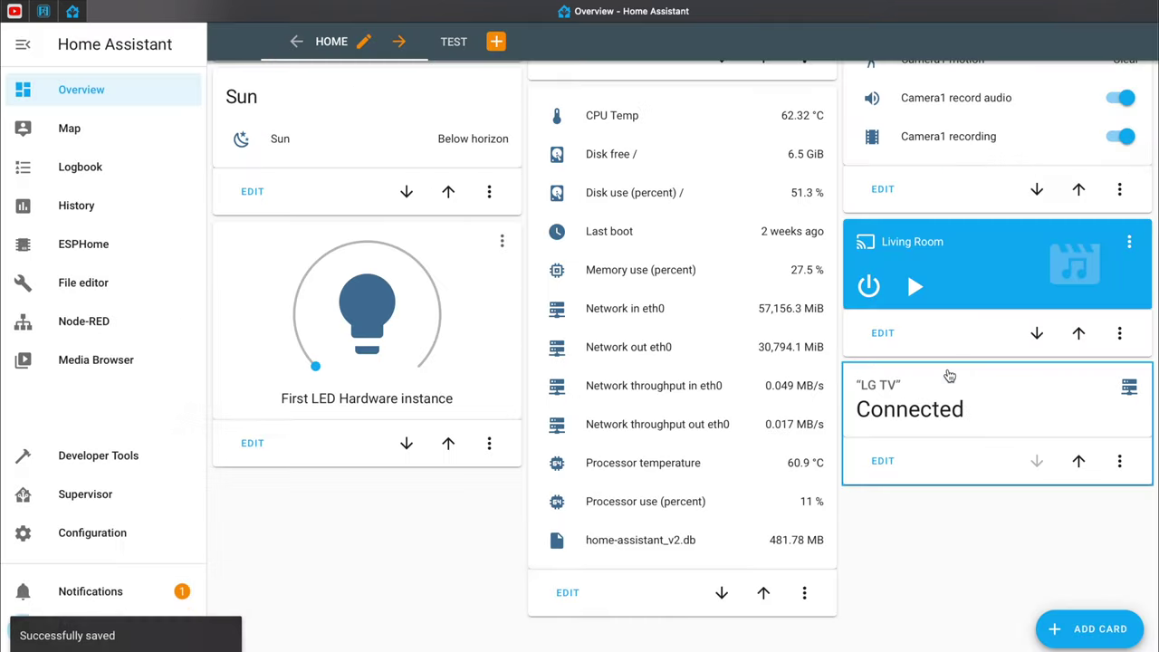
left_click(1116, 405)
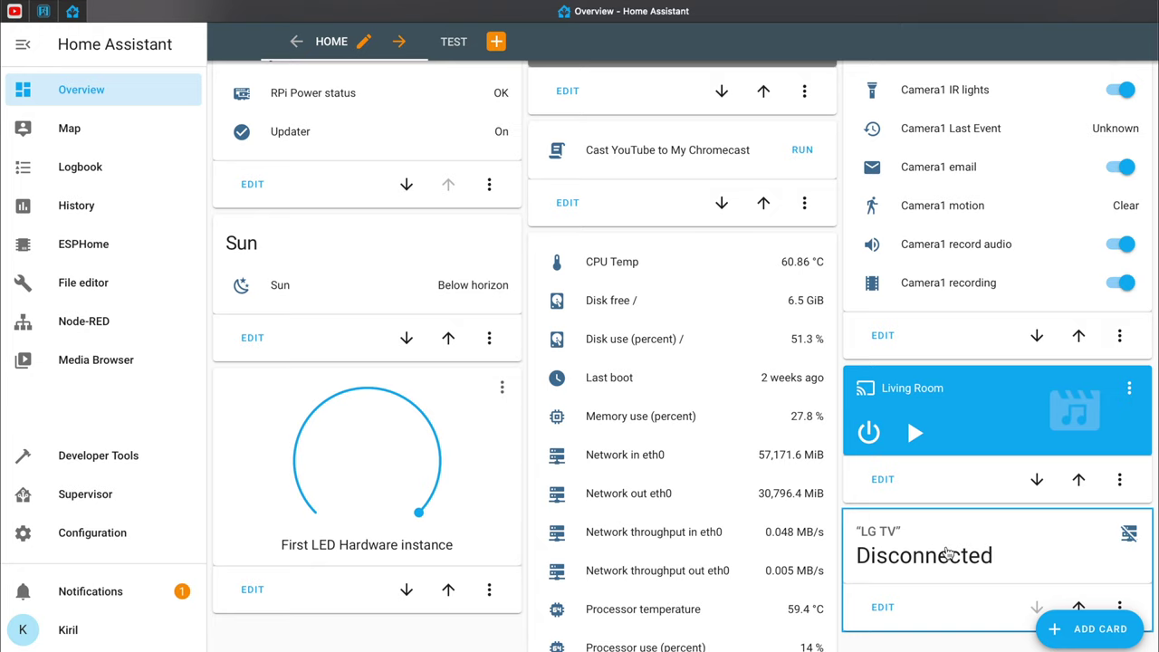
- Create an empty automation and rename it 'Start Hyperion when TV starts'
left_click(128, 532)
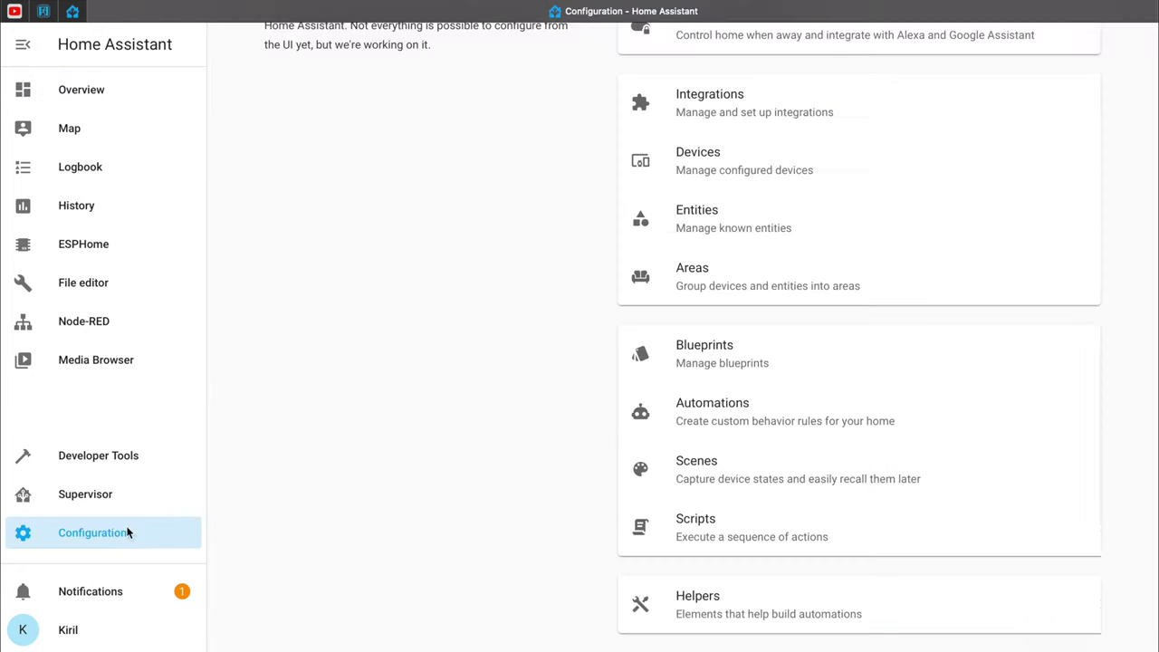
left_click(714, 415)
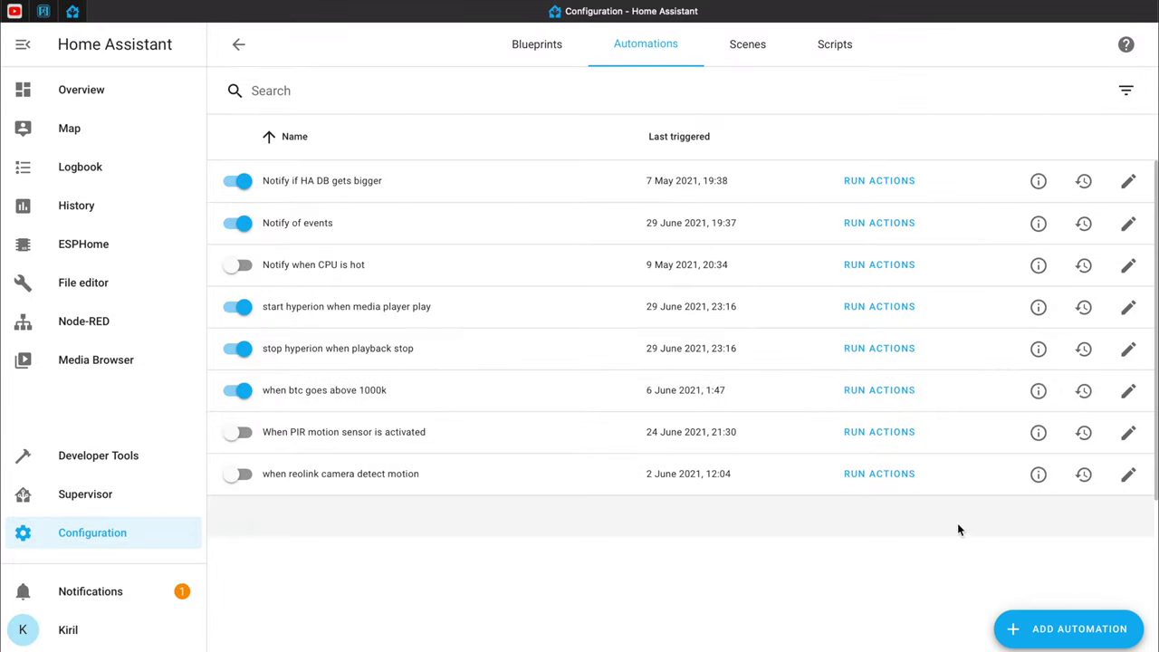
left_click(1081, 628)
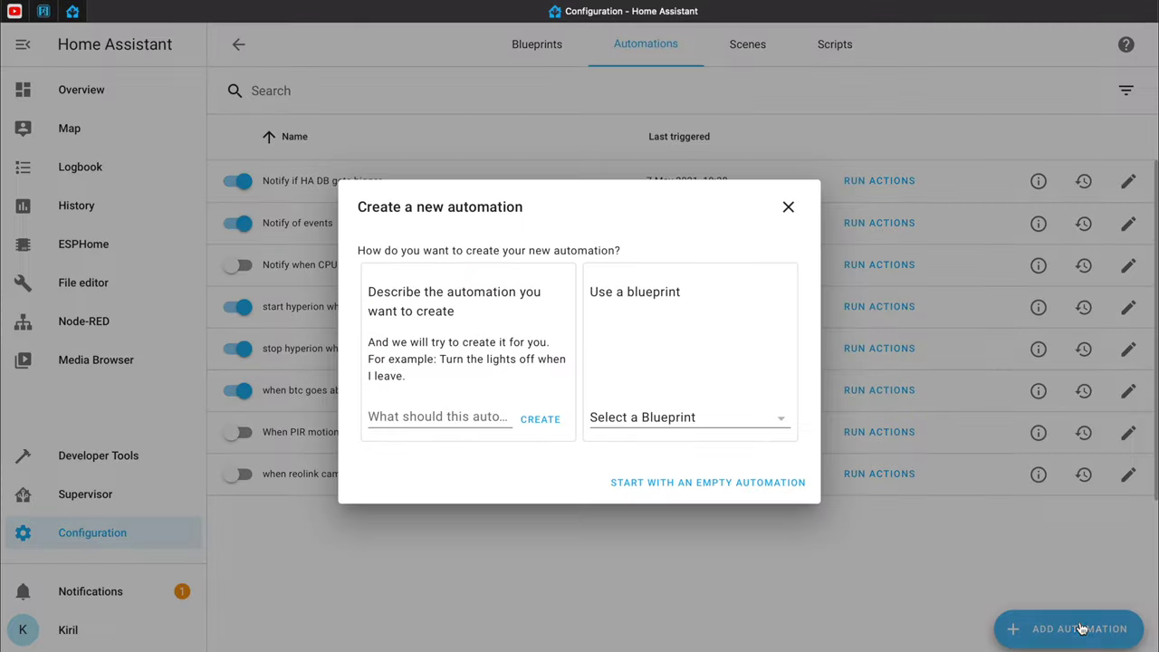
left_click(781, 484)
left_click(525, 220)
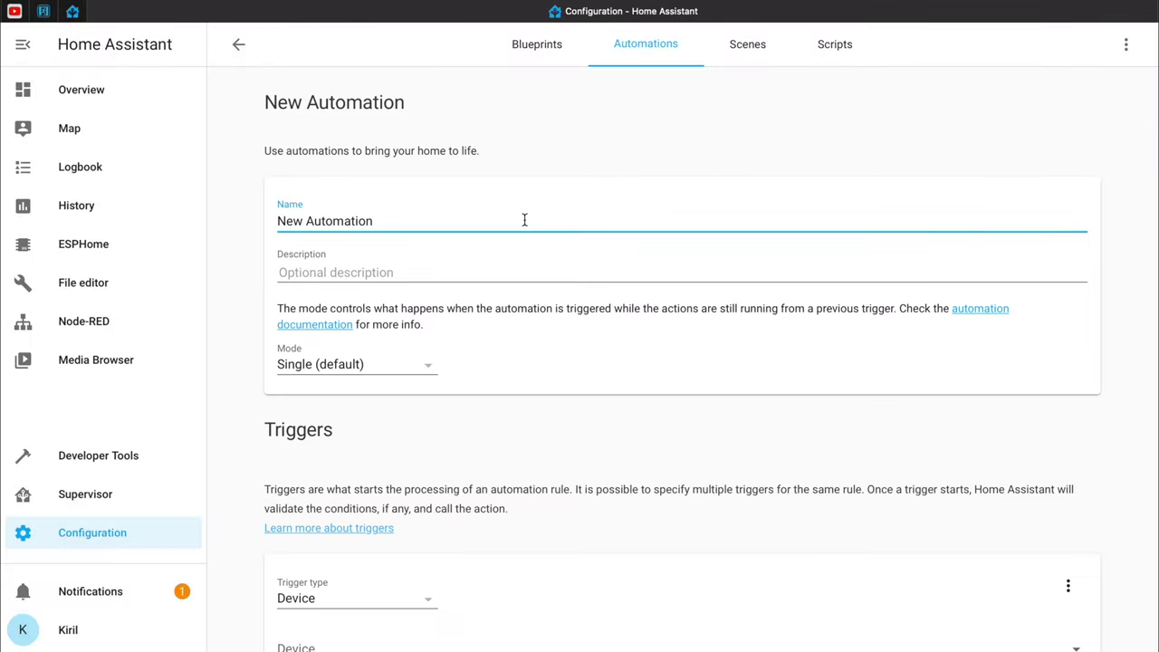
key("alt+shift+Left")
type("Start Hyperion when TV starts")
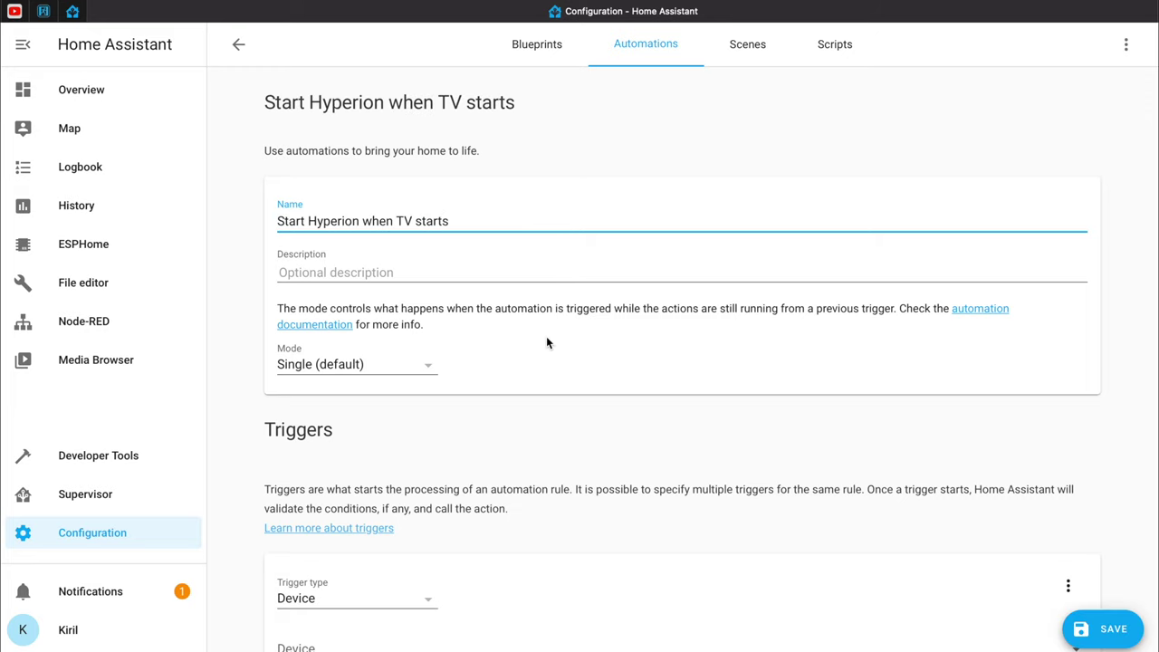
- Add a State trigger for binary_sensor.lg_tv changing to 'on'
scroll(546, 340, "down", 3)
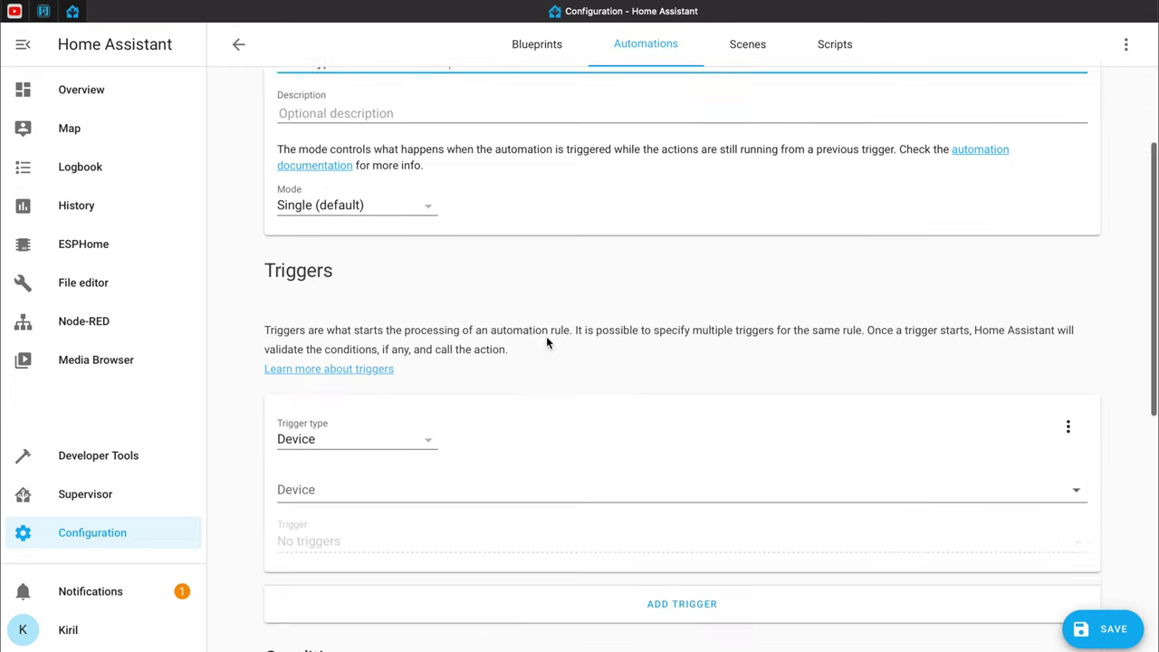
left_click(430, 433)
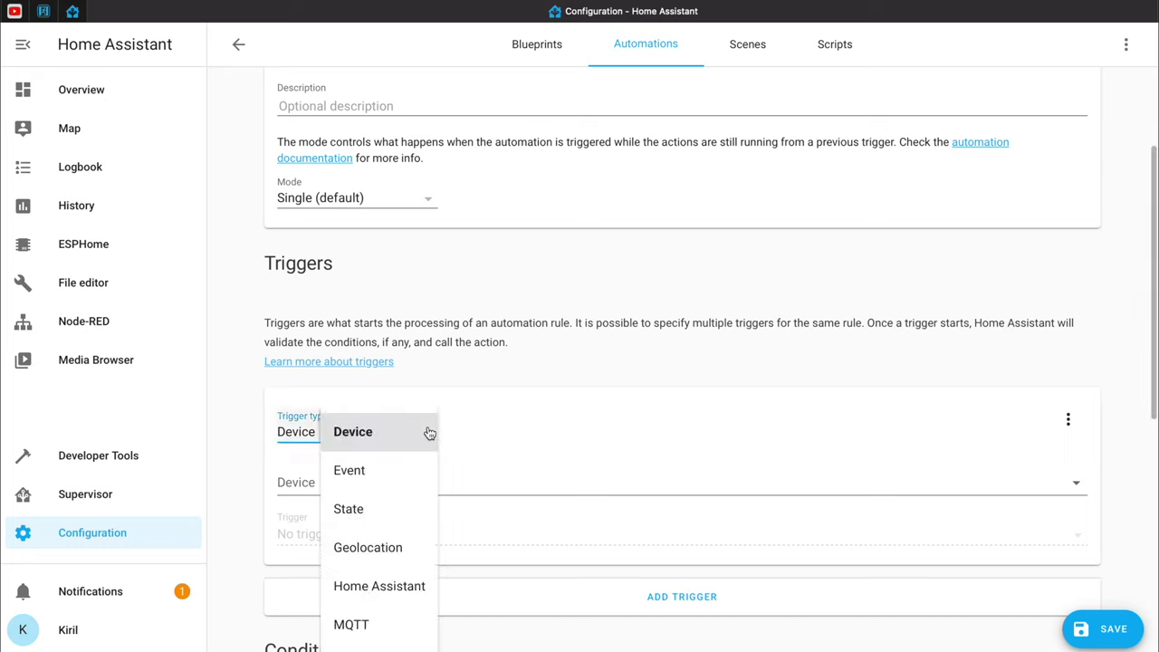
left_click(381, 503)
left_click(373, 481)
type("lg")
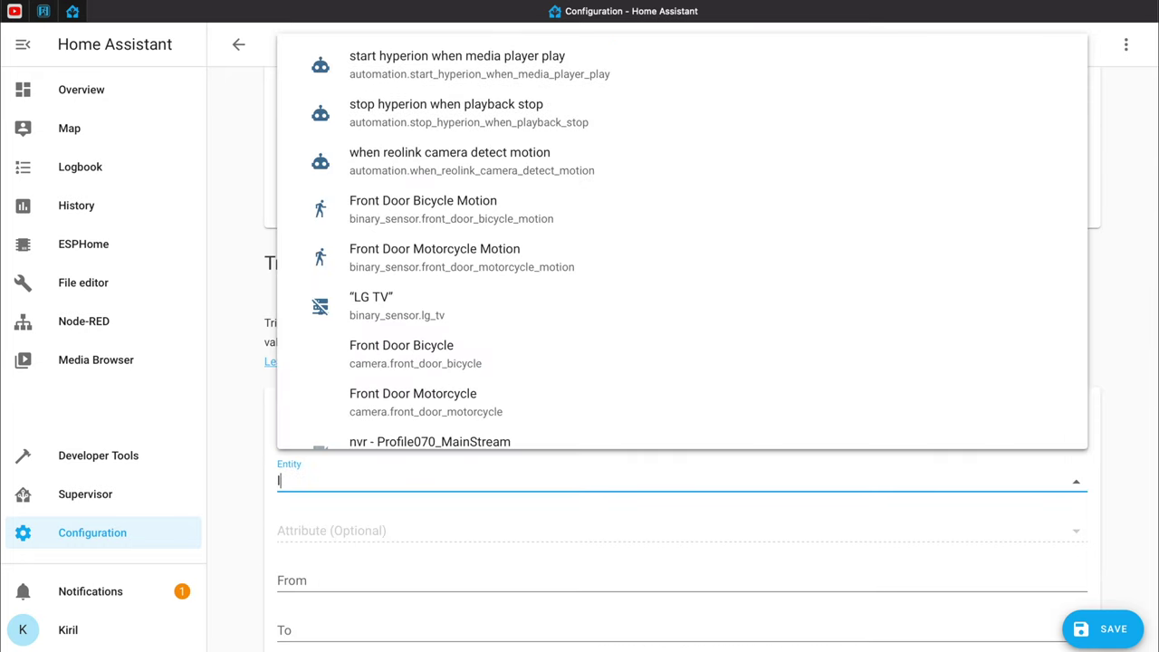
left_click(406, 433)
scroll(404, 432, "down", 2)
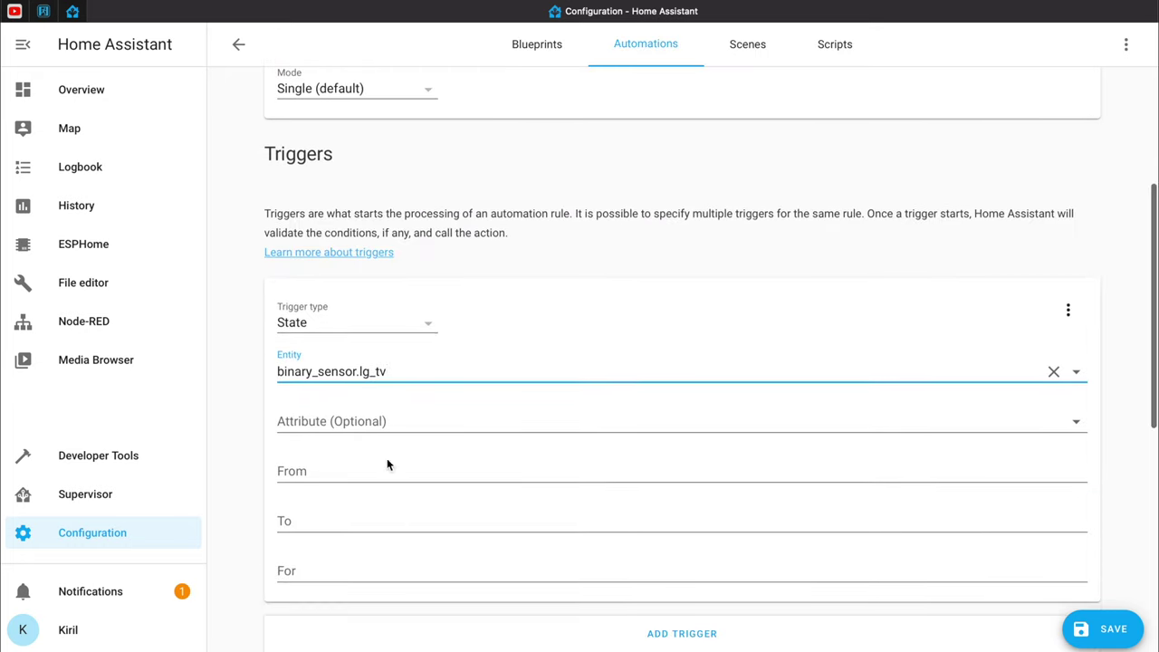
left_click(348, 516)
type("on")
- Add a Light: Turn on service call targeting the First LED Hardware instance
scroll(348, 515, "down", 2)
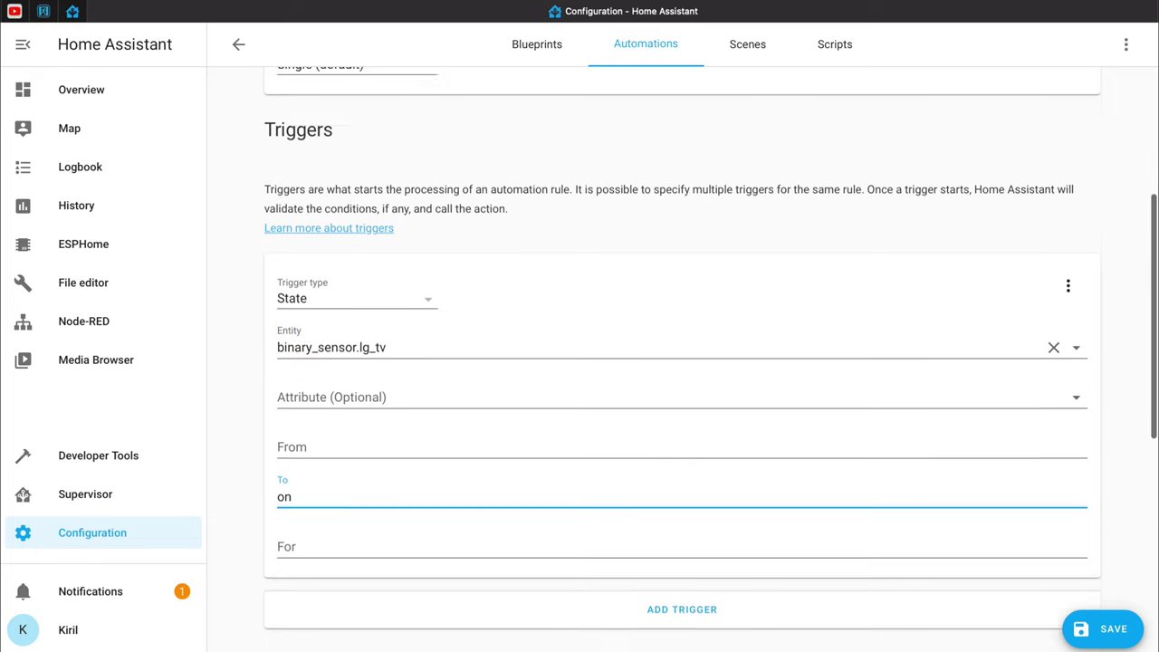
scroll(344, 505, "down", 8)
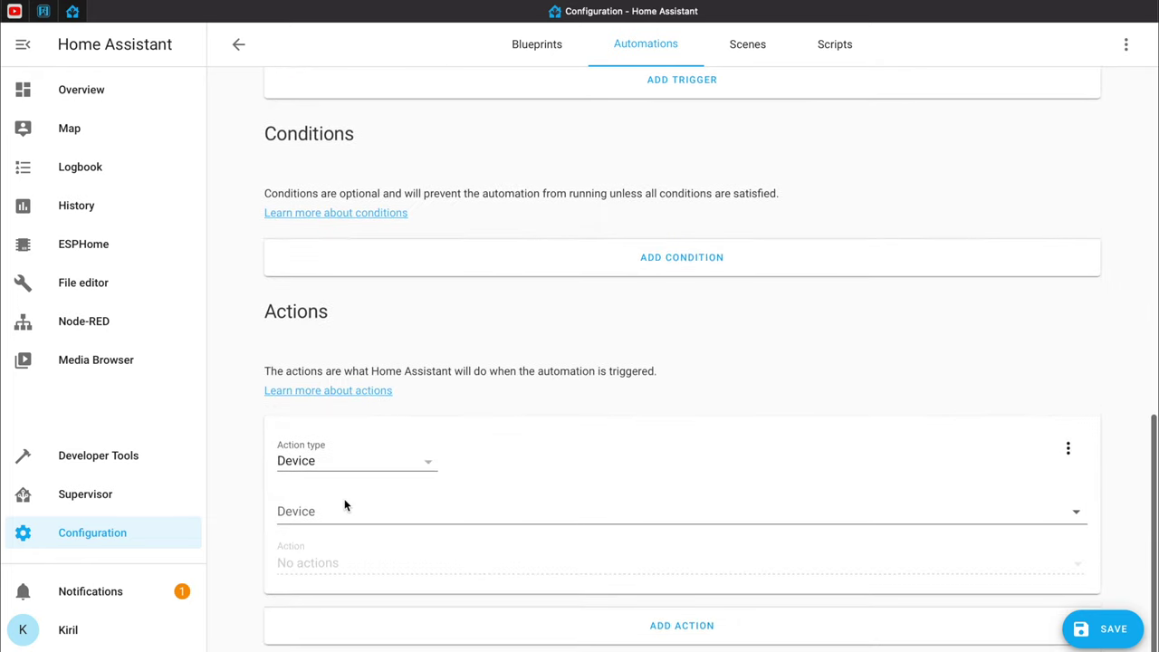
left_click(361, 461)
left_click(371, 441)
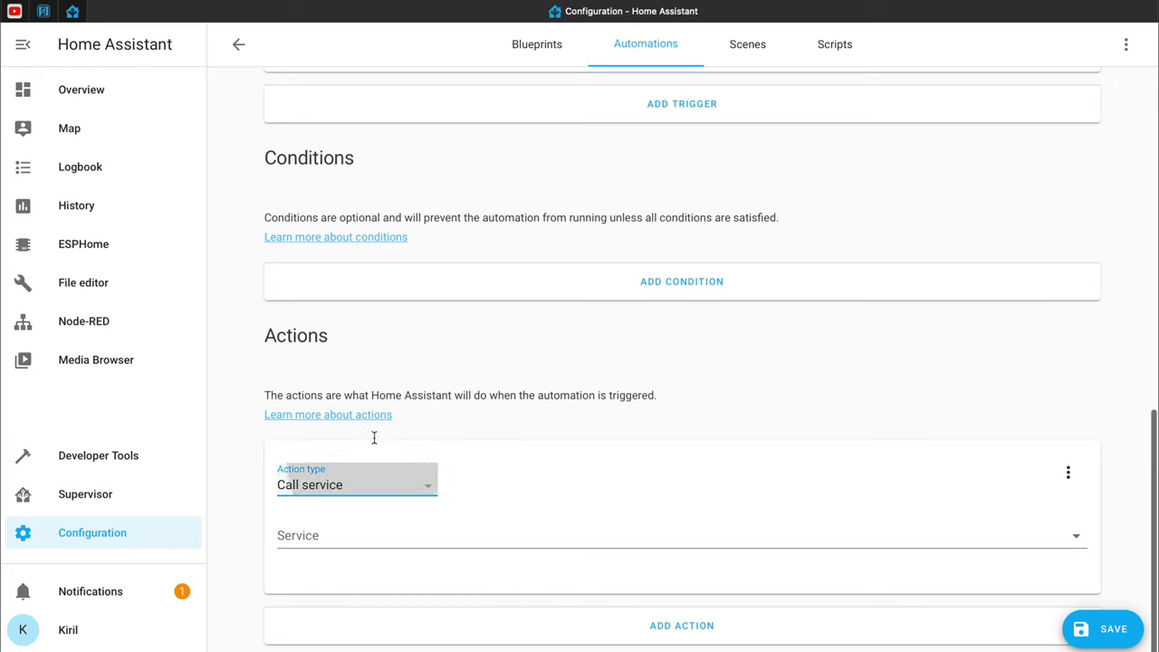
left_click(360, 529)
type("light")
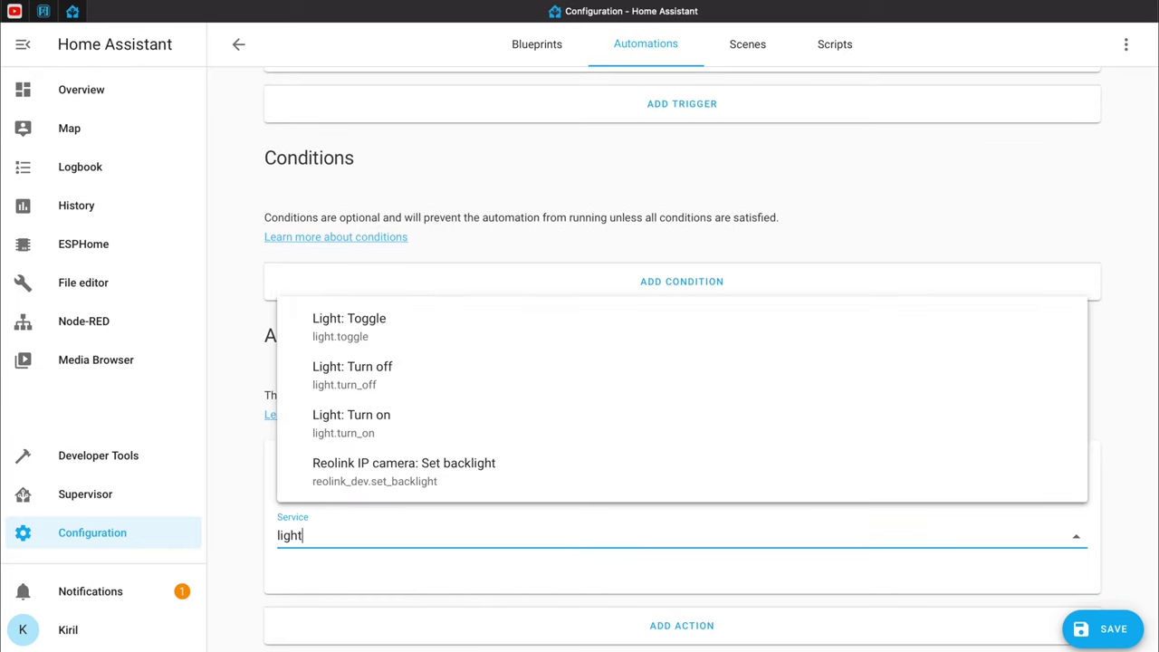
left_click(419, 421)
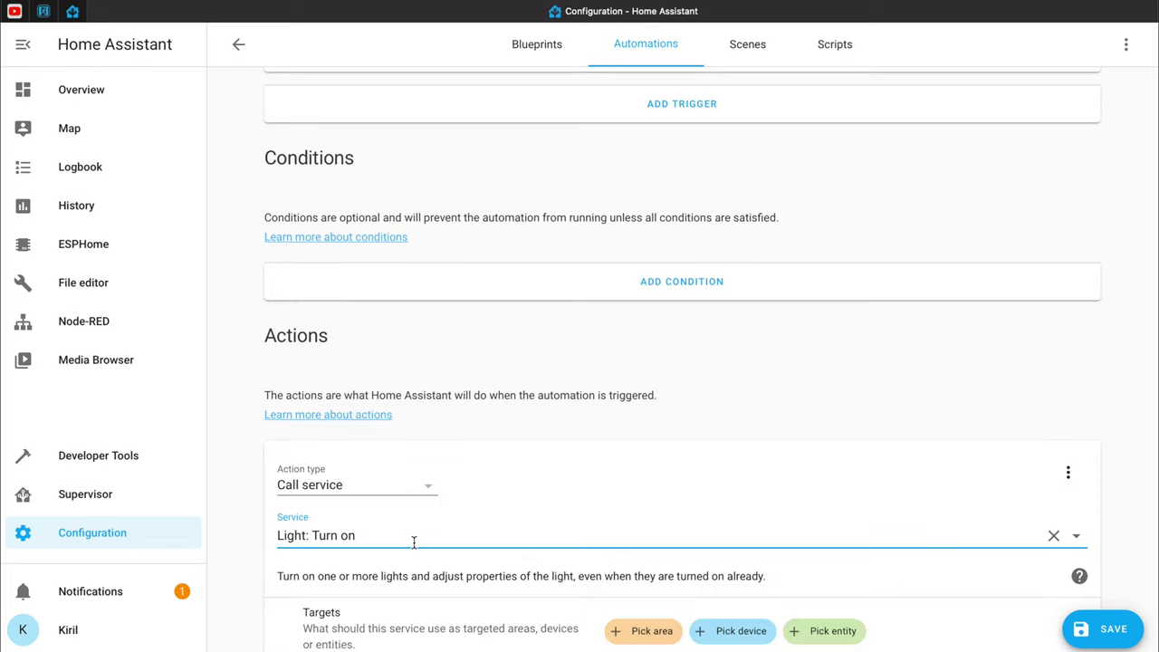
scroll(414, 542, "down", 3)
left_click(826, 503)
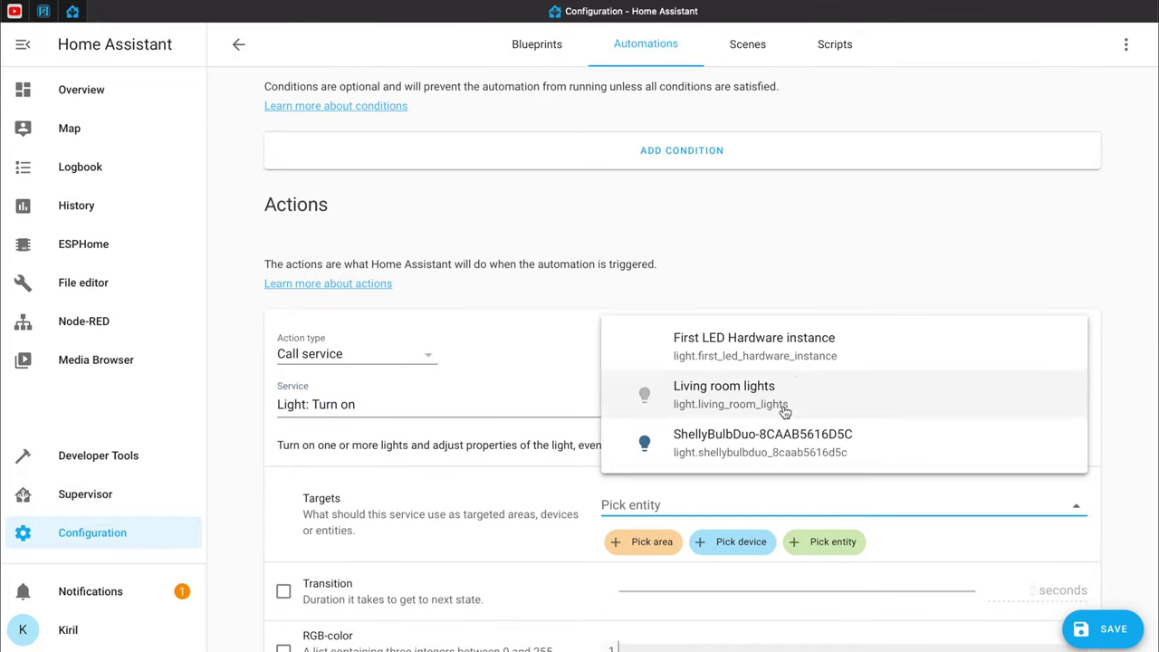
left_click(766, 351)
scroll(766, 351, "down", 3)
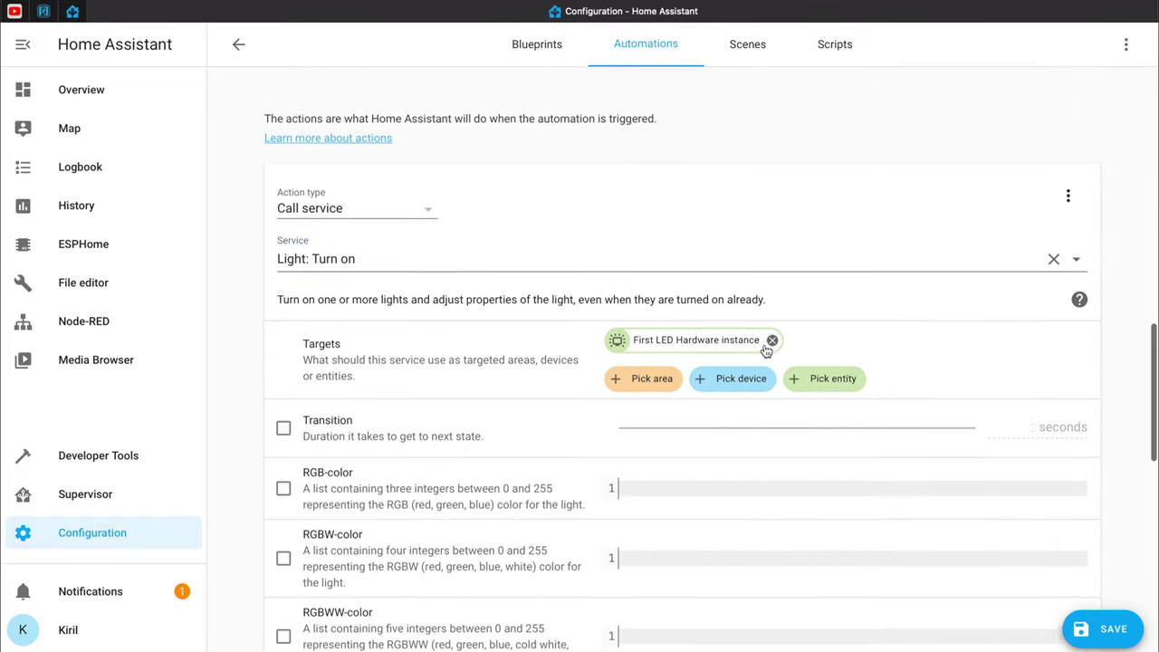
scroll(765, 346, "up", 7)
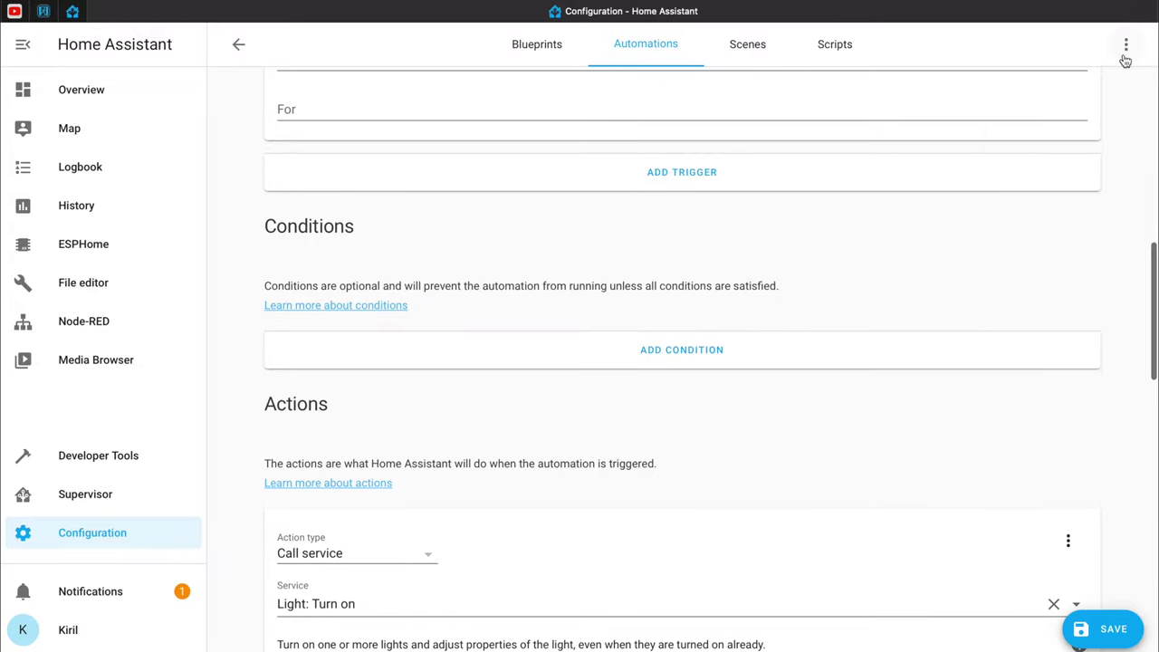
left_click(1126, 45)
- Add 'data: effect: USB Capture' under the target in YAML, save, and return to Overview
left_click(1083, 125)
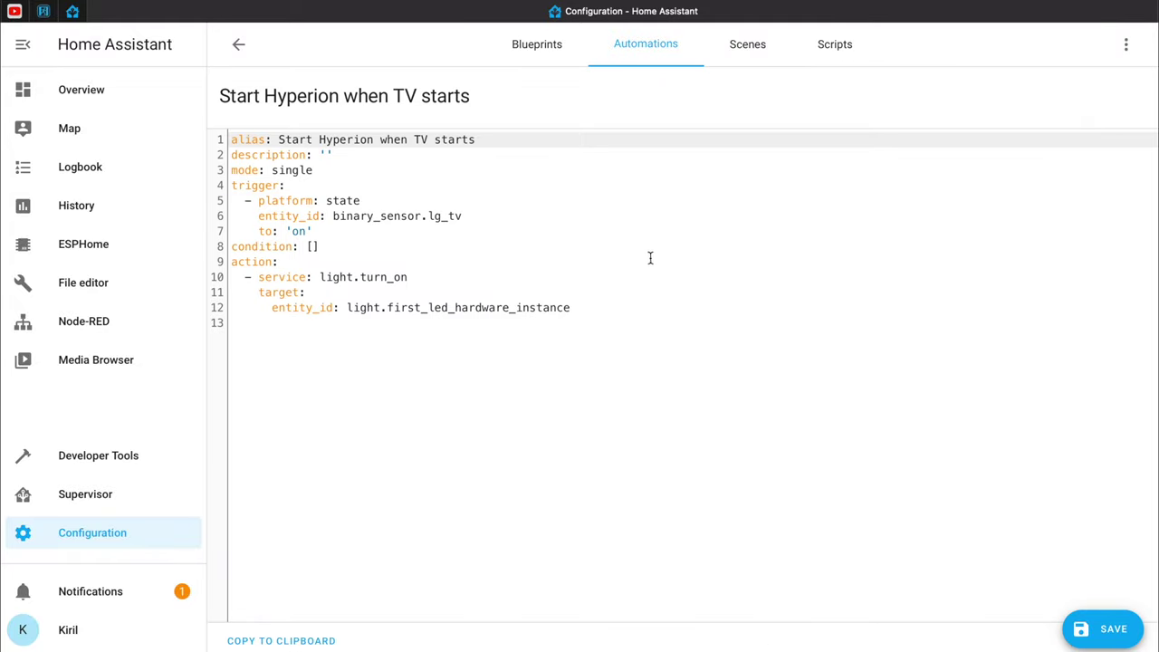
left_click(596, 310)
key("Return")
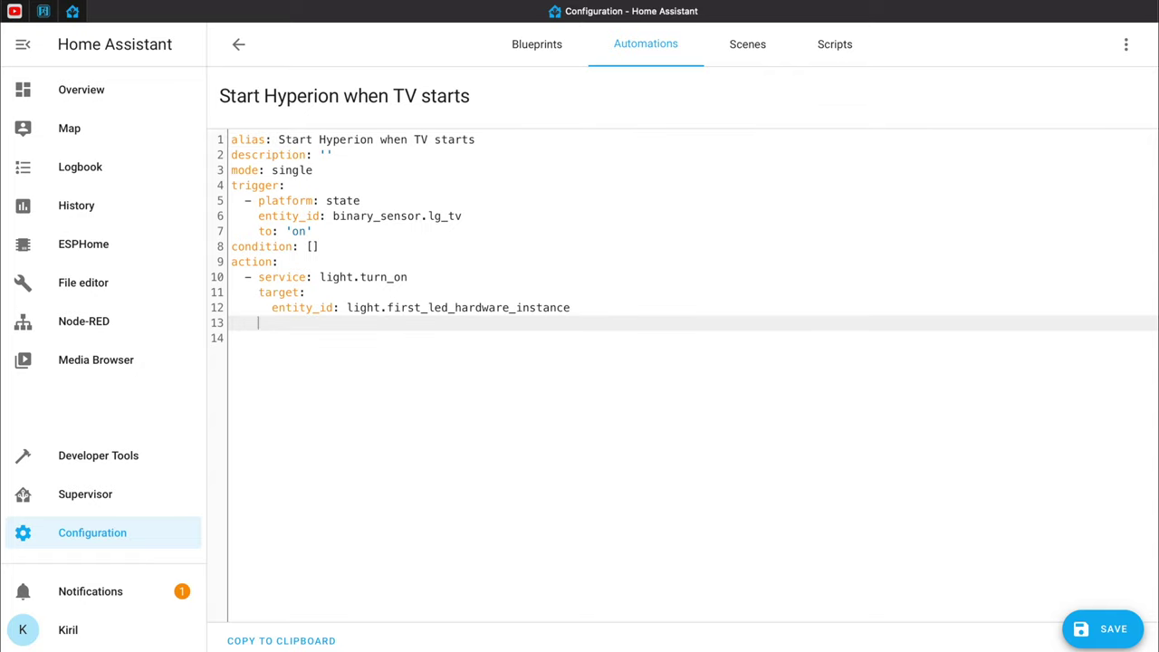
key("Return")
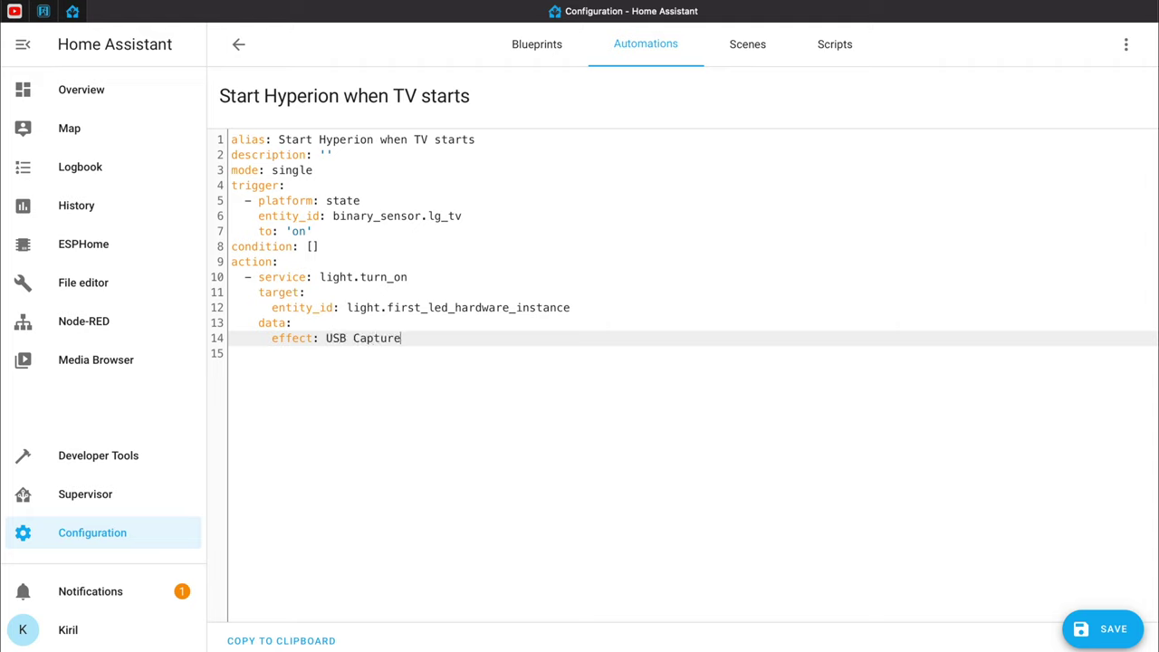
left_click(1110, 621)
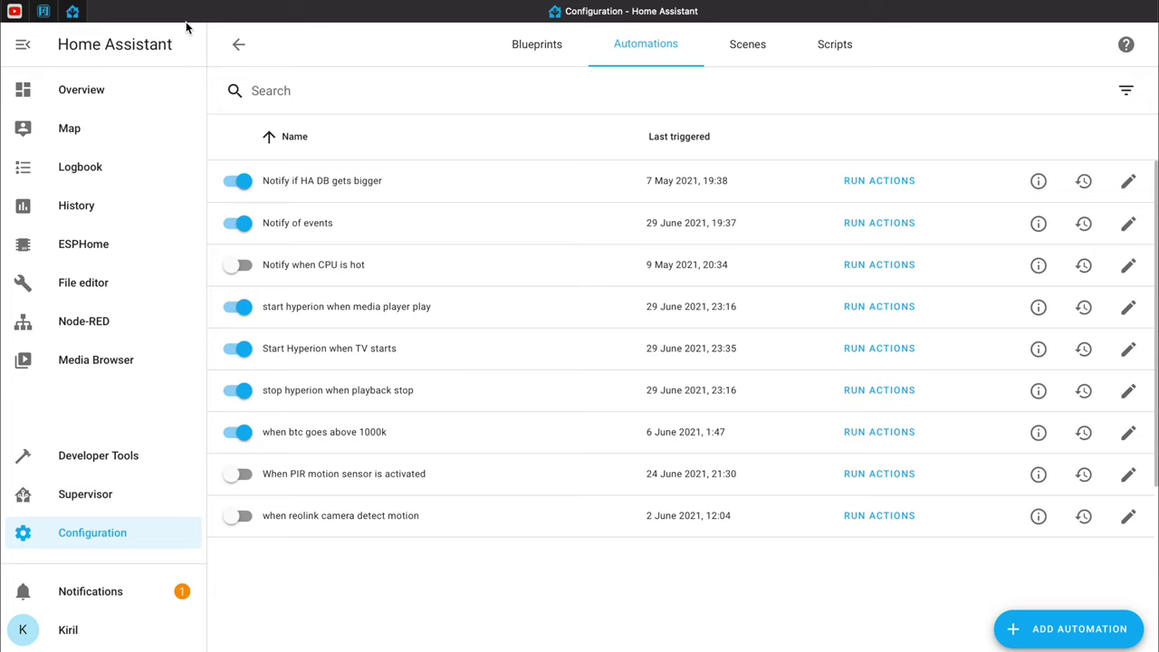
left_click(101, 91)
scroll(707, 373, "down", 3)
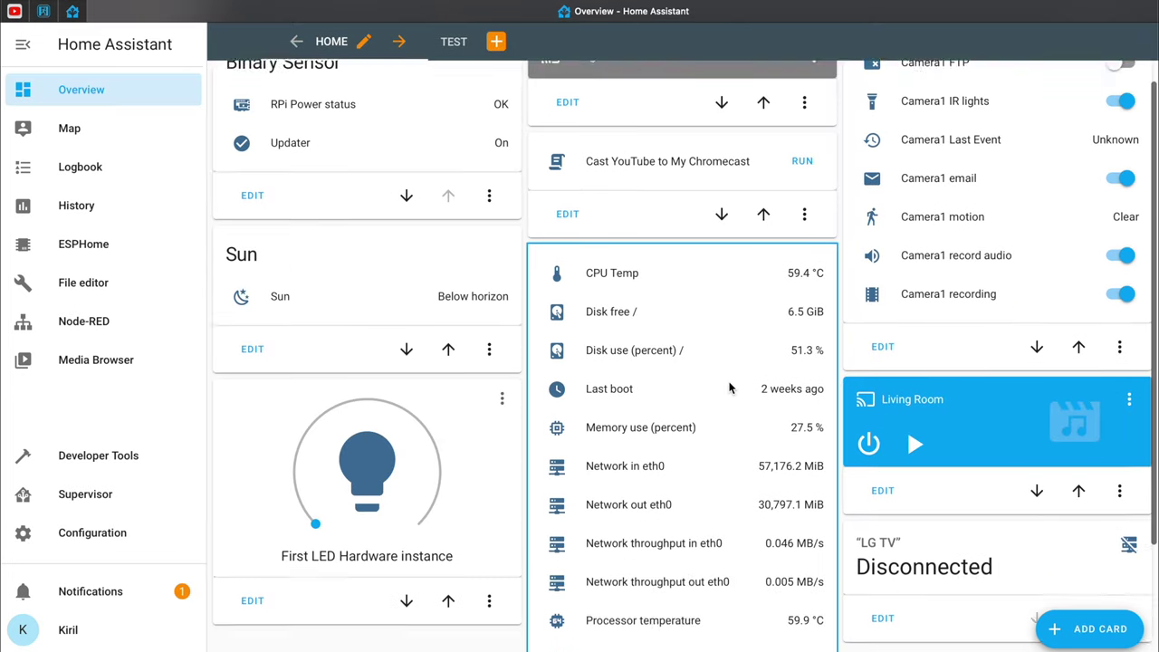